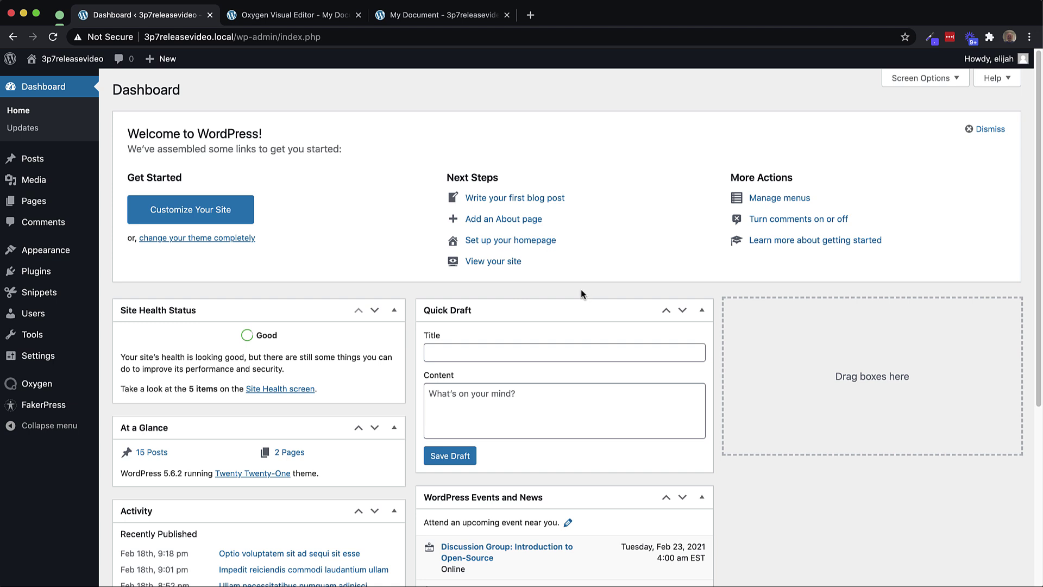
Open Oxygen's License settings to confirm the Oxygen license key is marked valid
mouse_move(38, 384)
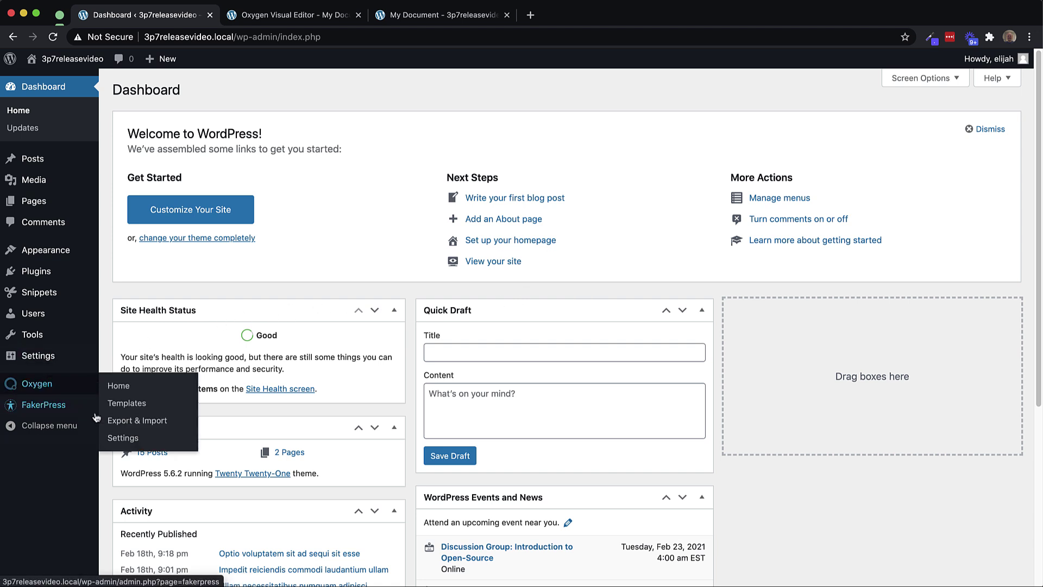
left_click(116, 437)
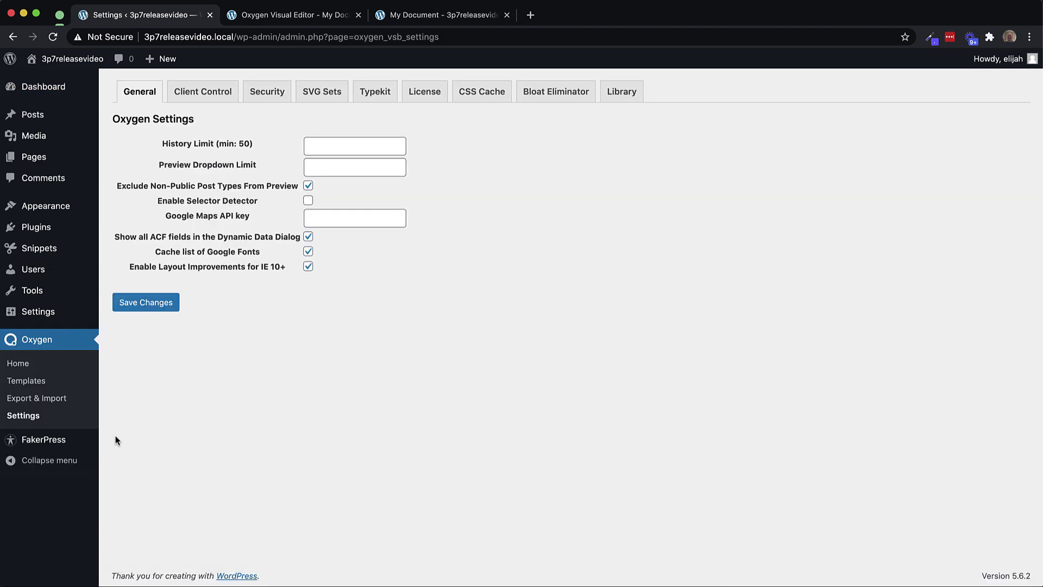
left_click(426, 95)
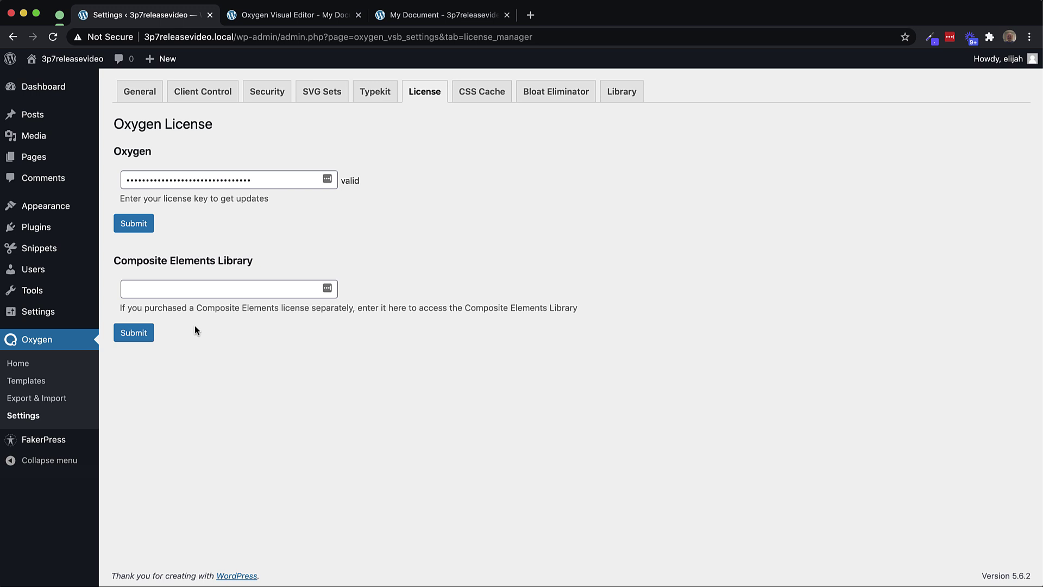
Switch to the Oxygen Visual Editor tab for the My Document page
left_click(297, 16)
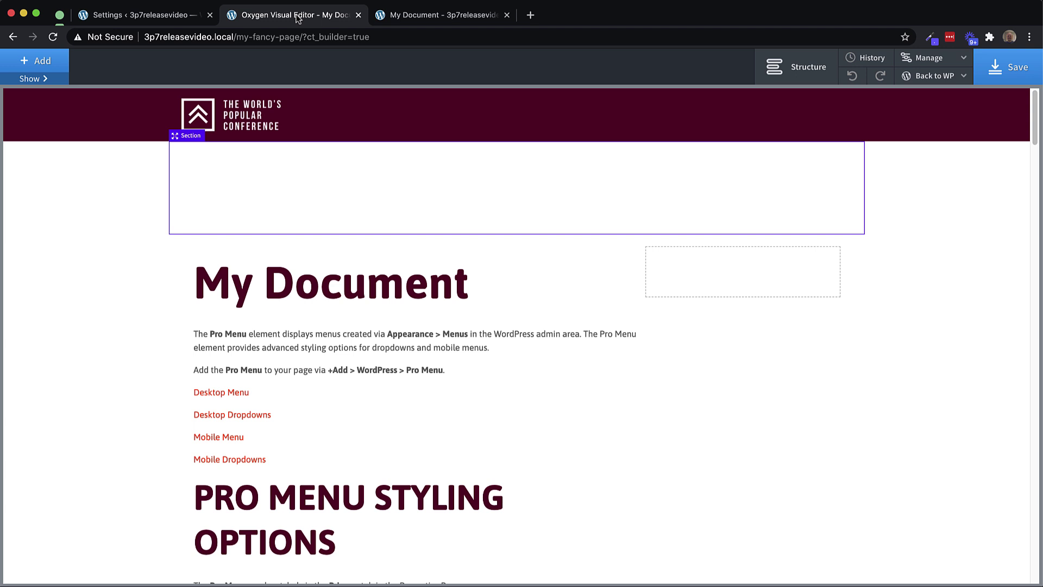
Add a Dashboard Tabs component from the Helpers list to the section
left_click(43, 61)
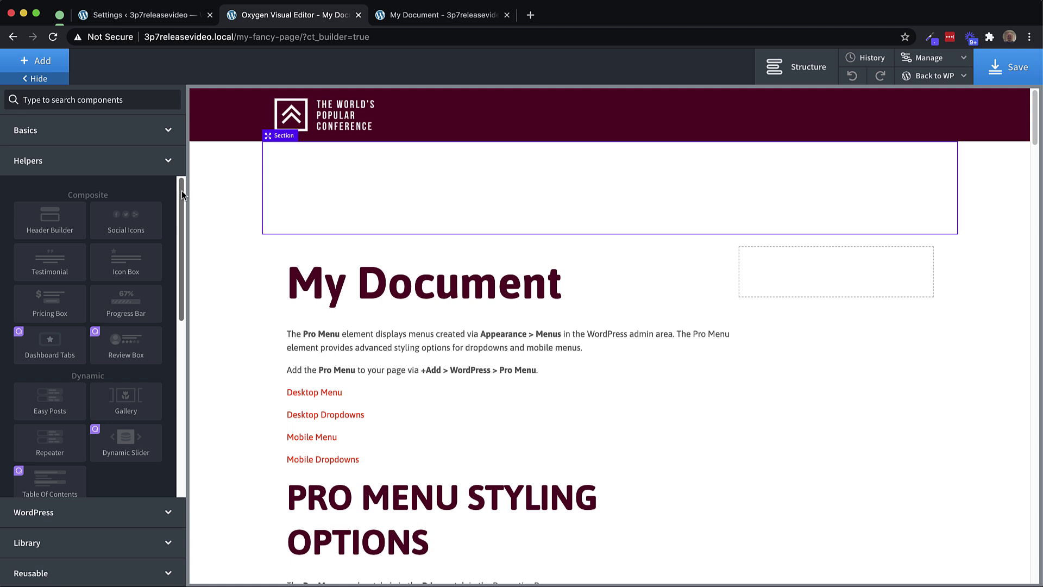
left_click_drag(180, 185, 181, 232)
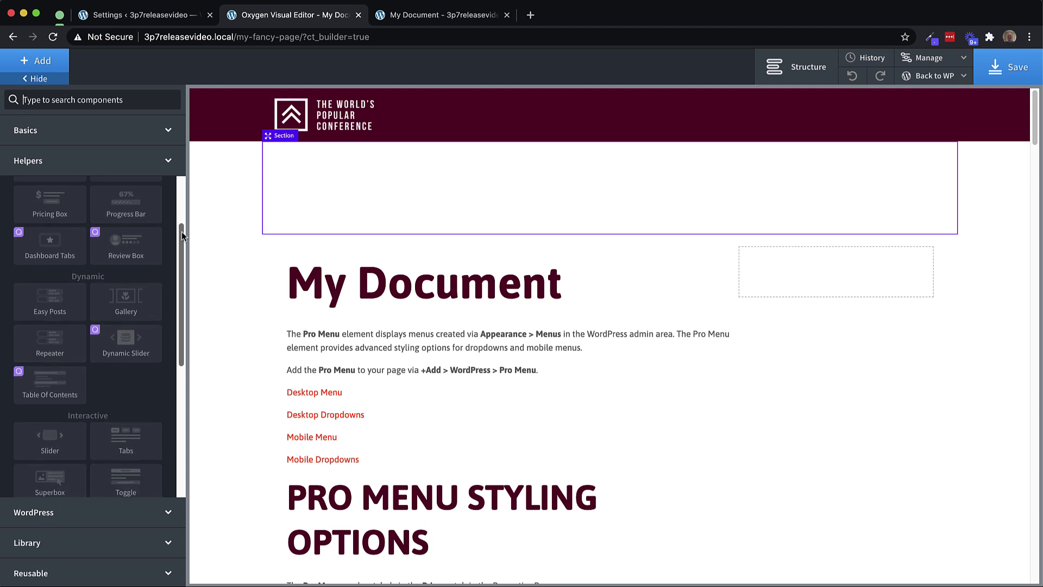
left_click(65, 249)
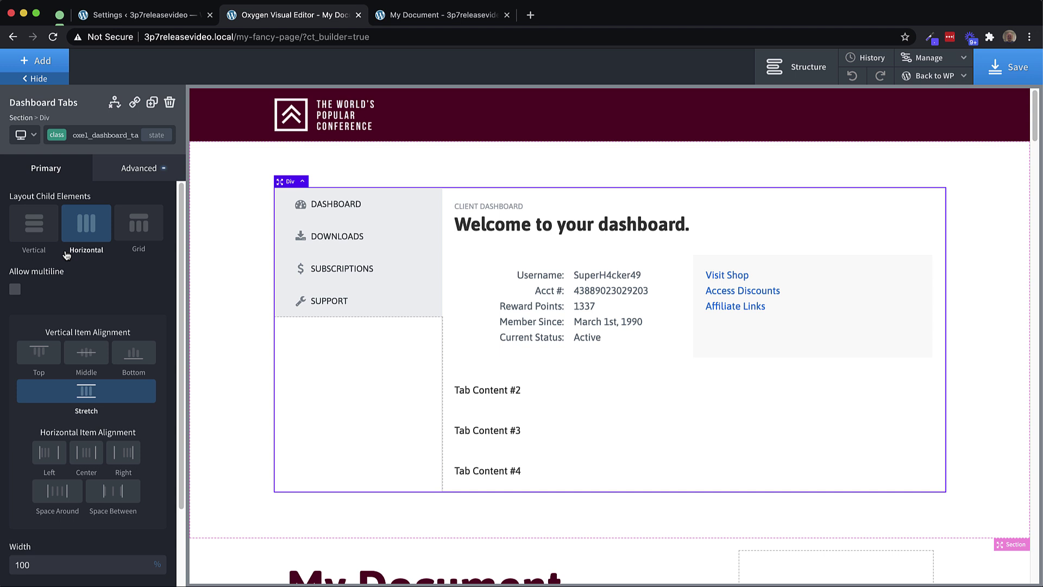
Preview the Downloads and Subscriptions tab contents, then return to Dashboard
left_click(413, 238)
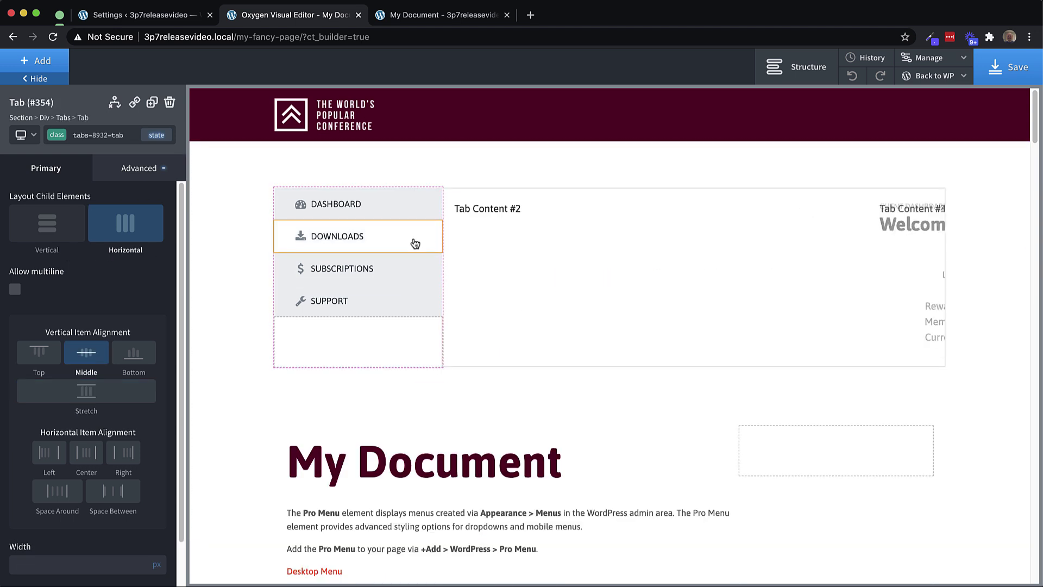
left_click(414, 276)
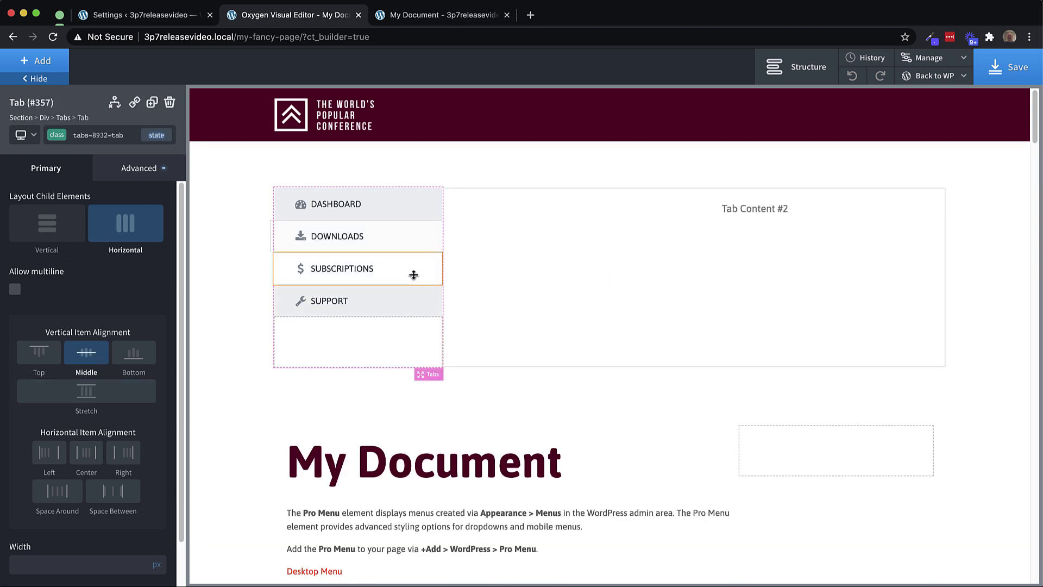
left_click(414, 213)
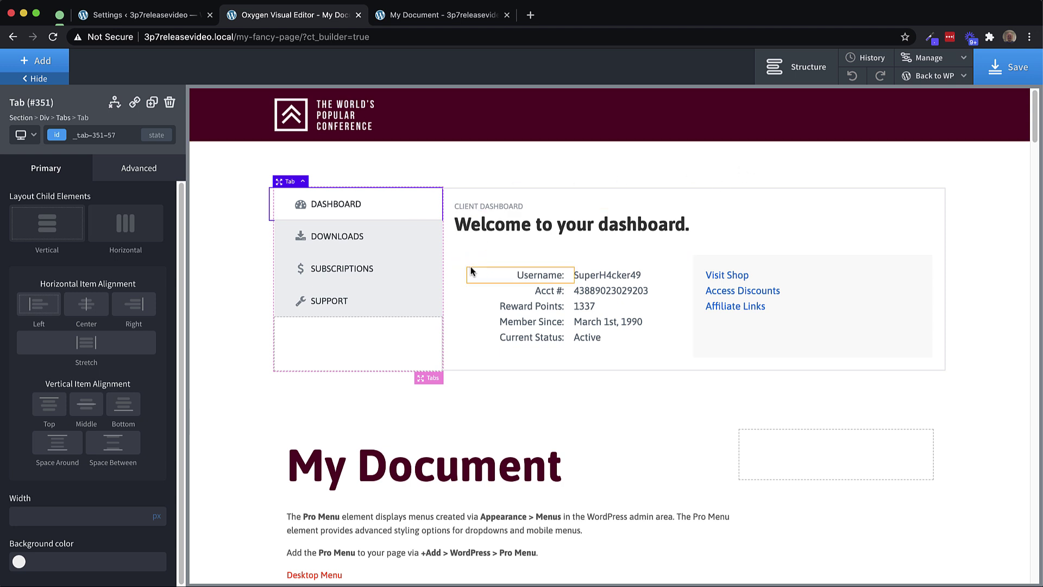
In Structure, expand Tab (#351) and inspect its Icon (#352) and Text (#353) elements
left_click(809, 64)
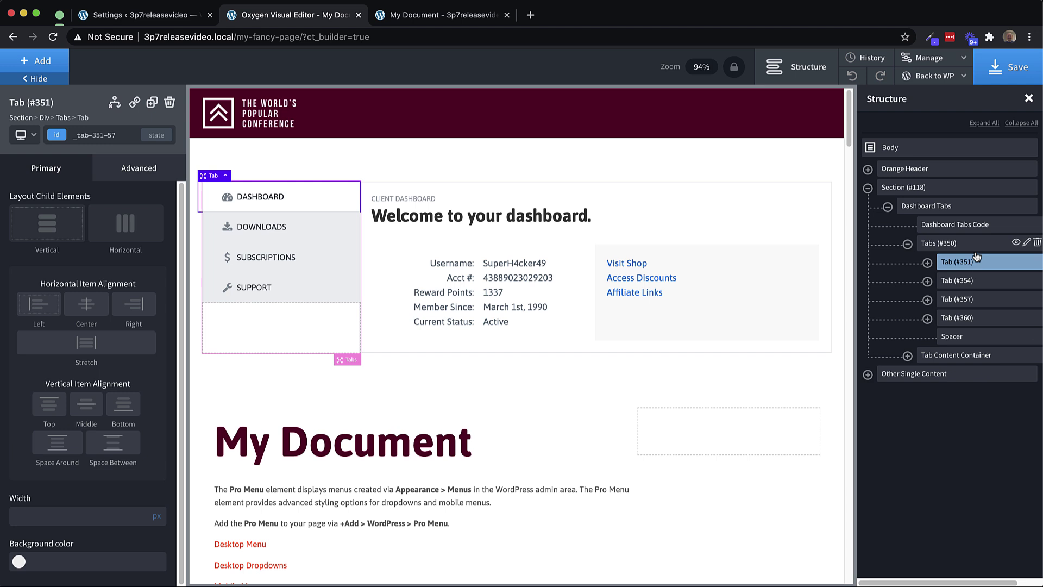
left_click(928, 264)
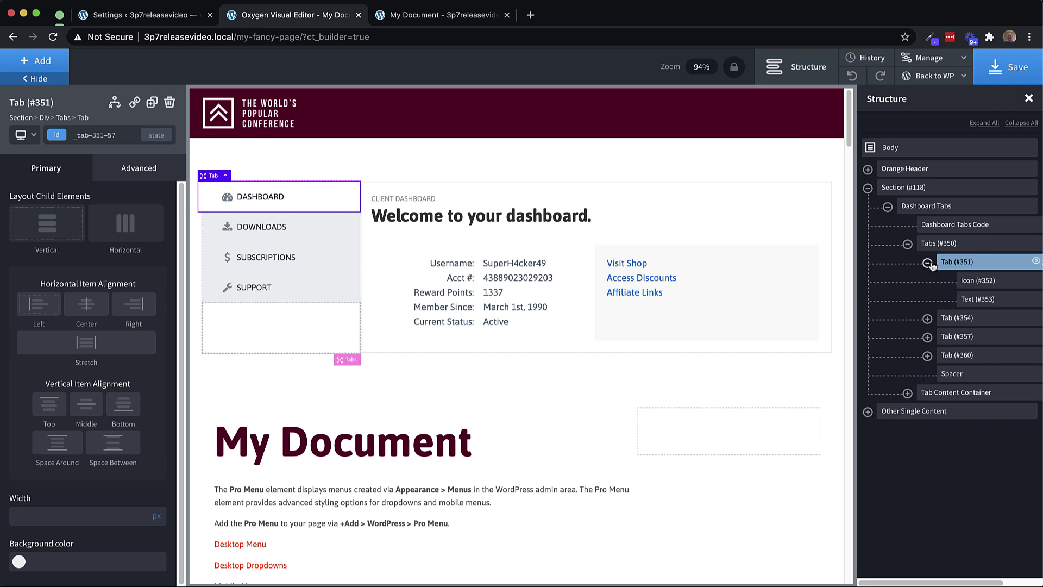
left_click(977, 281)
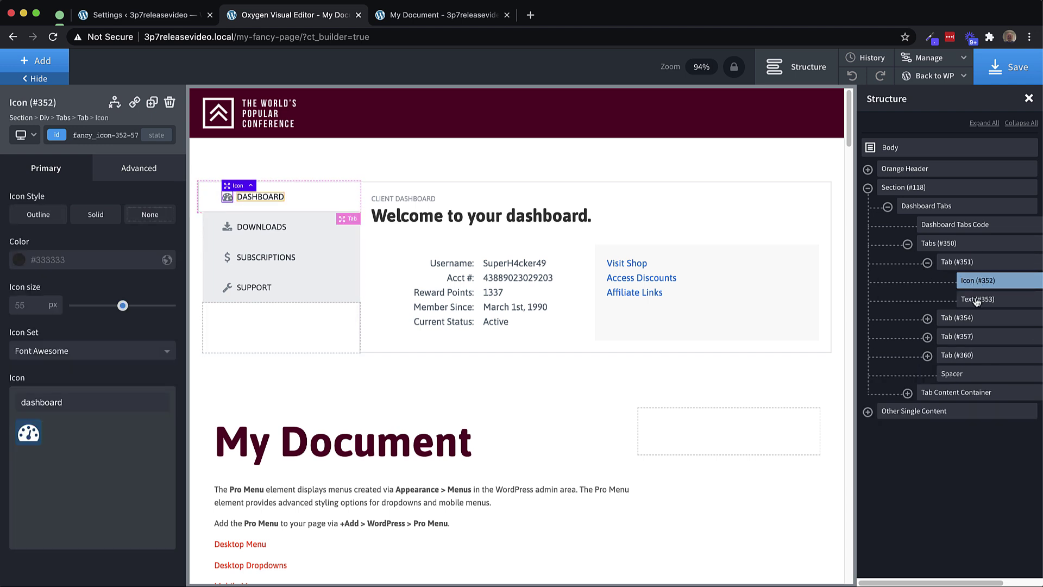
left_click(977, 300)
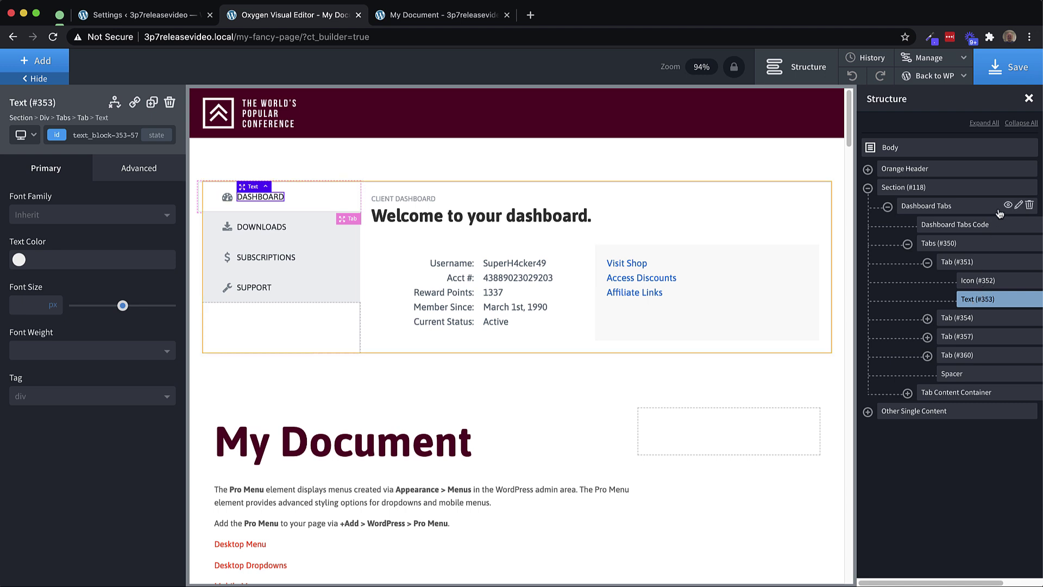
Delete Dashboard Tabs and insert a Mega Menu found by searching 'mega'
left_click(1028, 209)
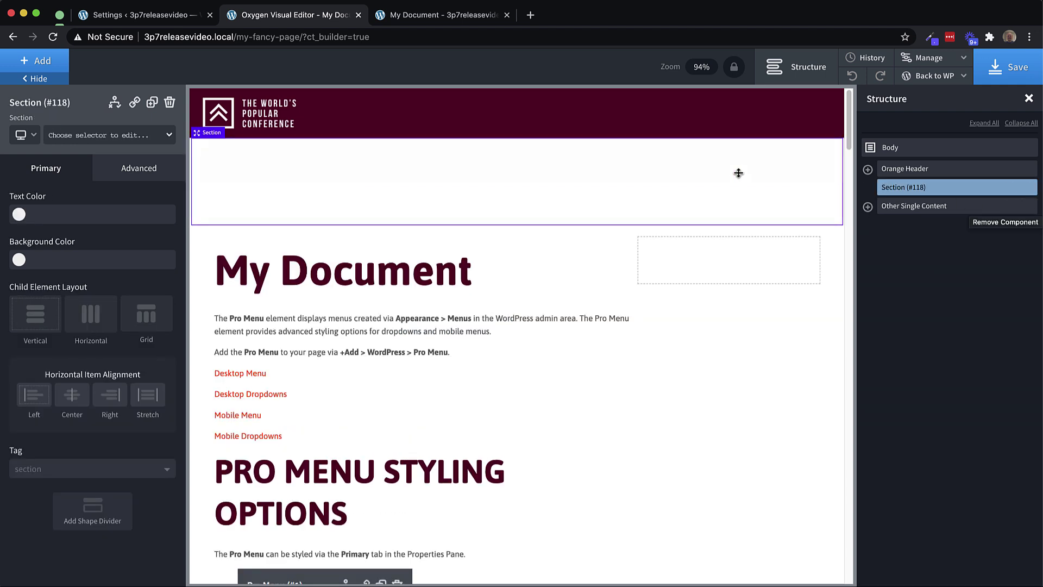
left_click(35, 63)
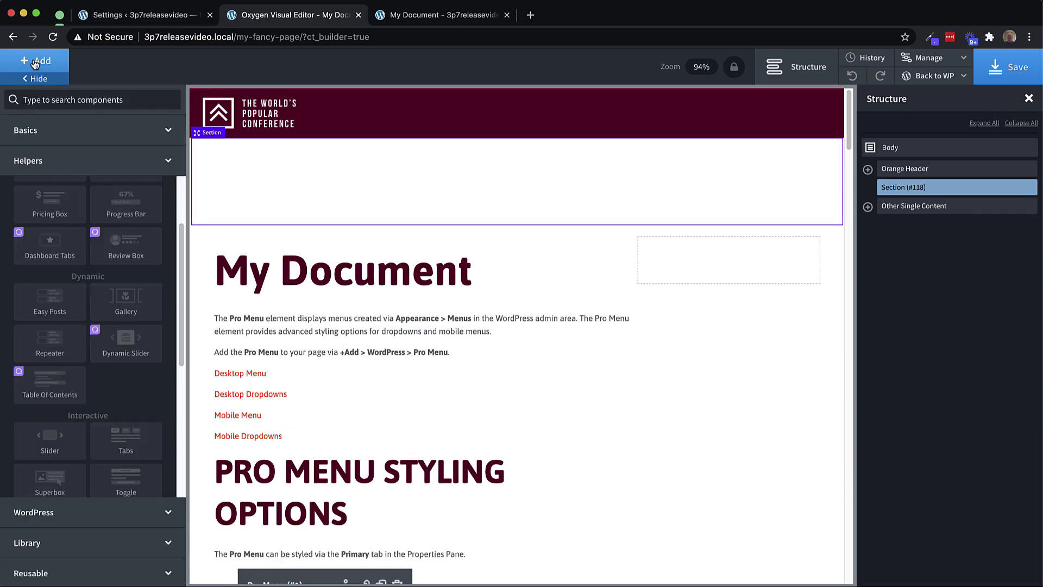
type("mega")
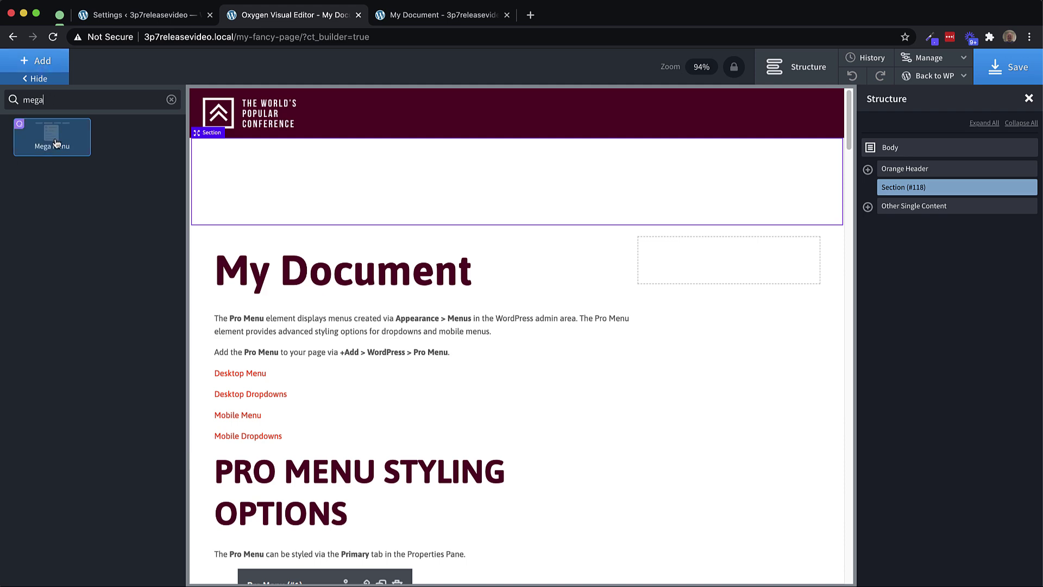
left_click(55, 143)
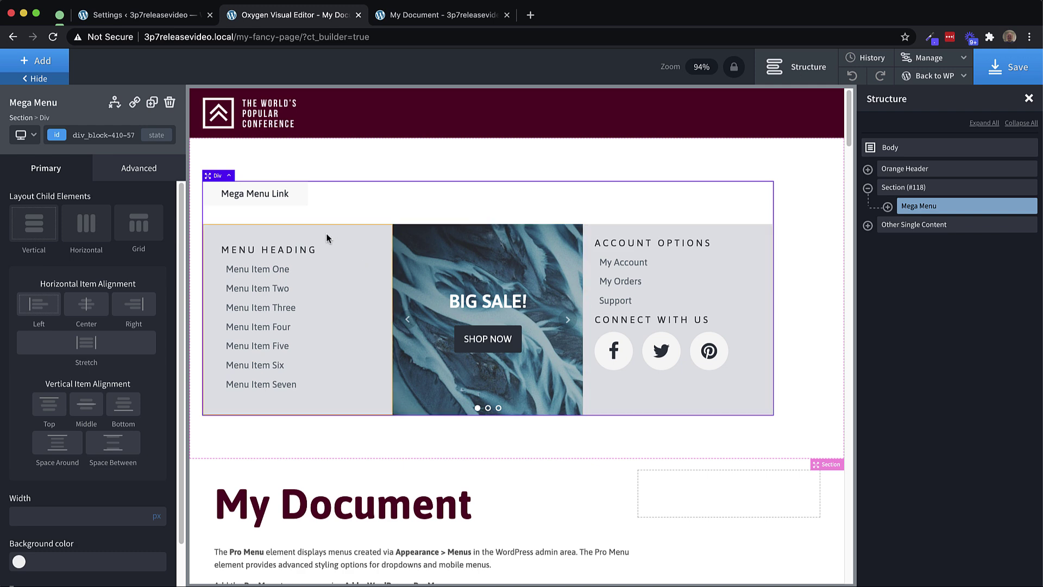
Move the Mega Menu Link into the header's right row and save the page
left_click(540, 344)
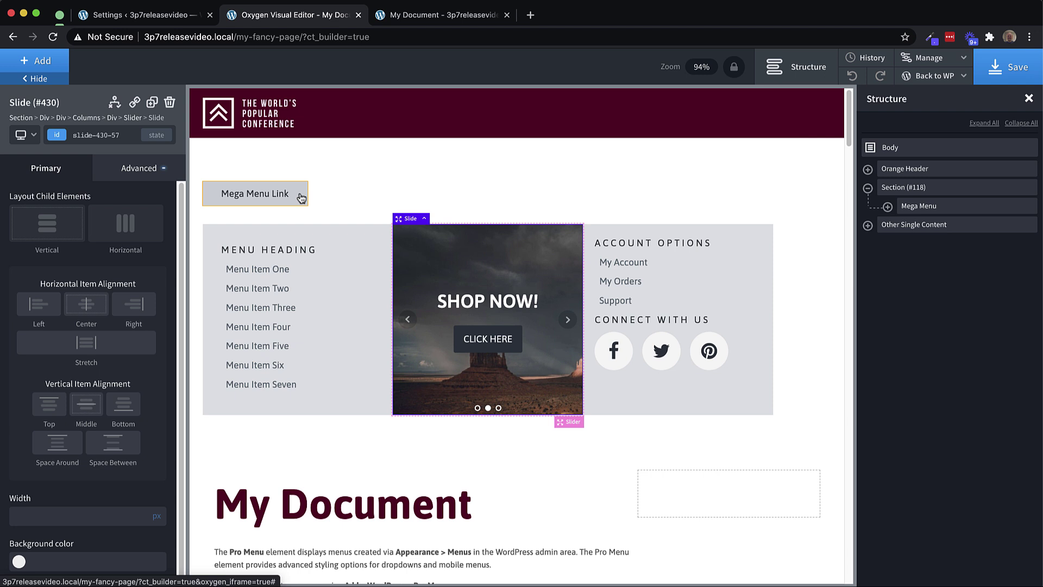
left_click_drag(300, 197, 799, 129)
left_click(1025, 83)
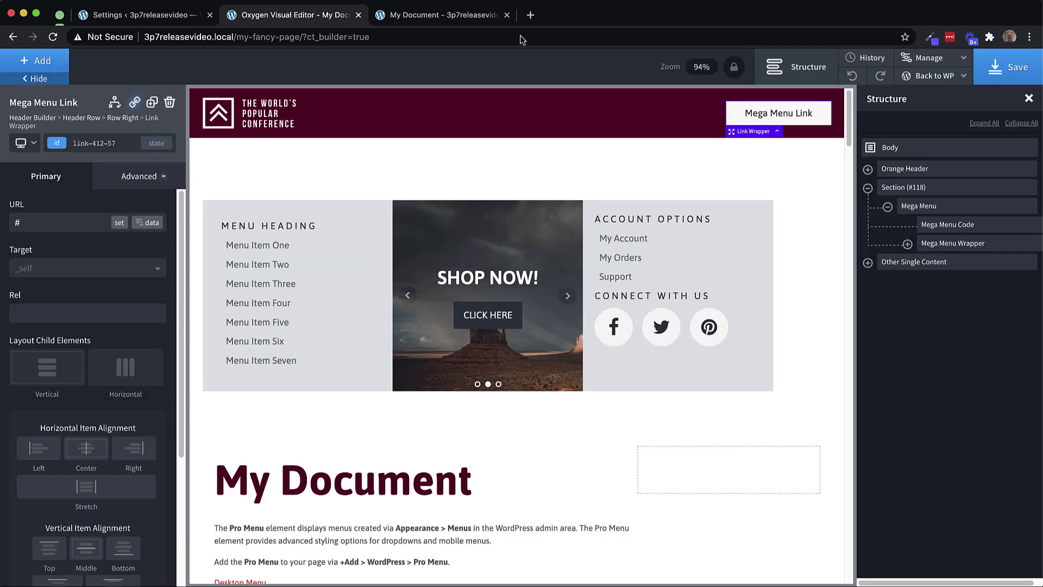
Reload the live My Document page and test the Mega Menu dropdown's slider arrows
left_click(457, 15)
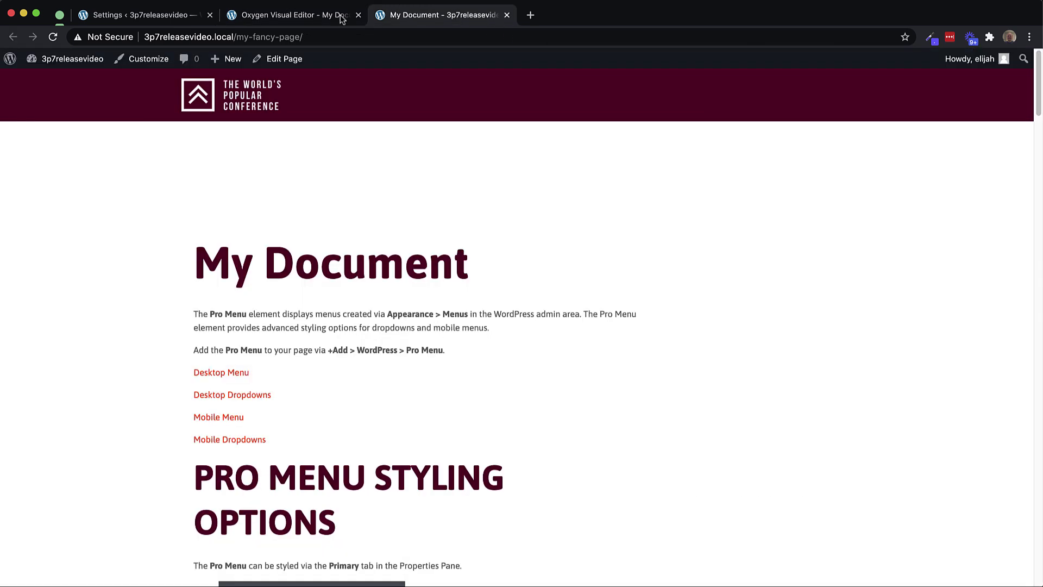
left_click(52, 37)
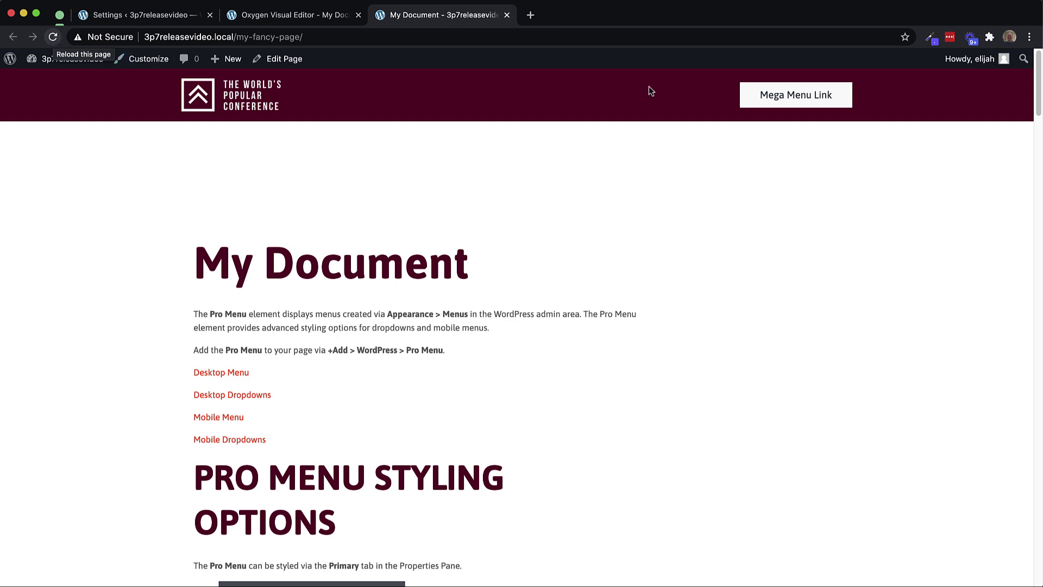
mouse_move(768, 99)
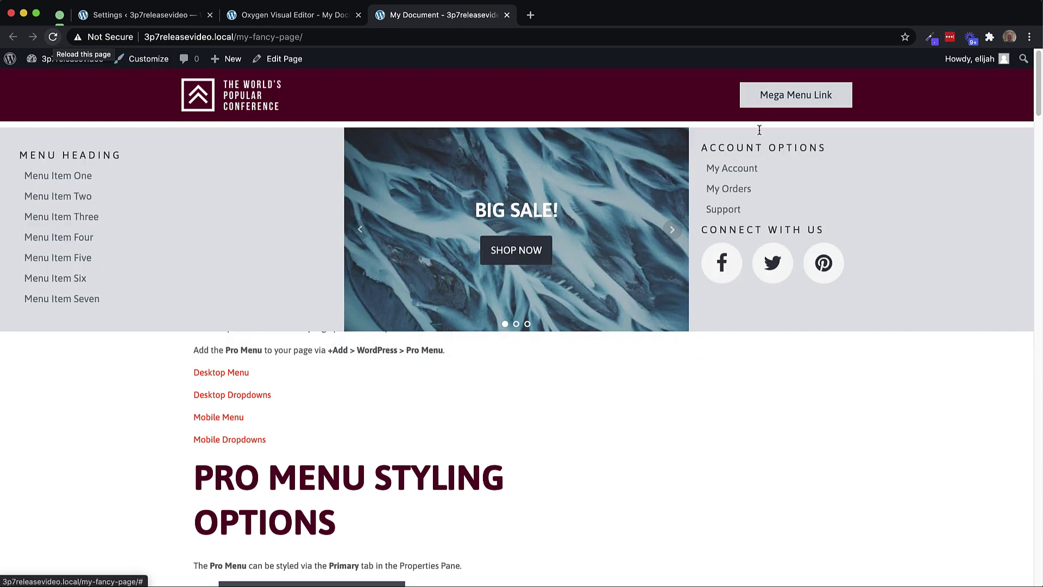
left_click(672, 231)
left_click(674, 235)
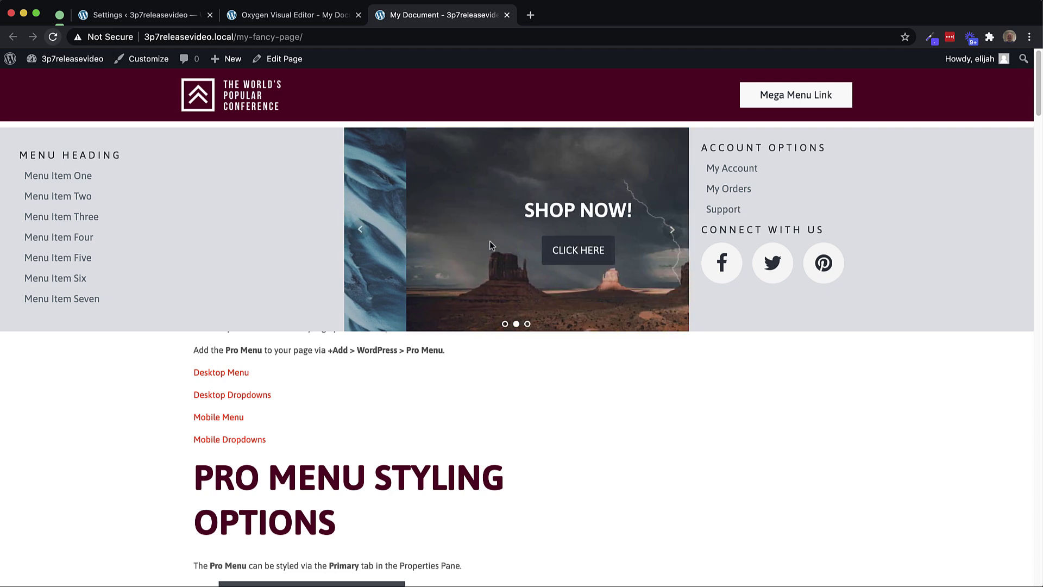
left_click(362, 232)
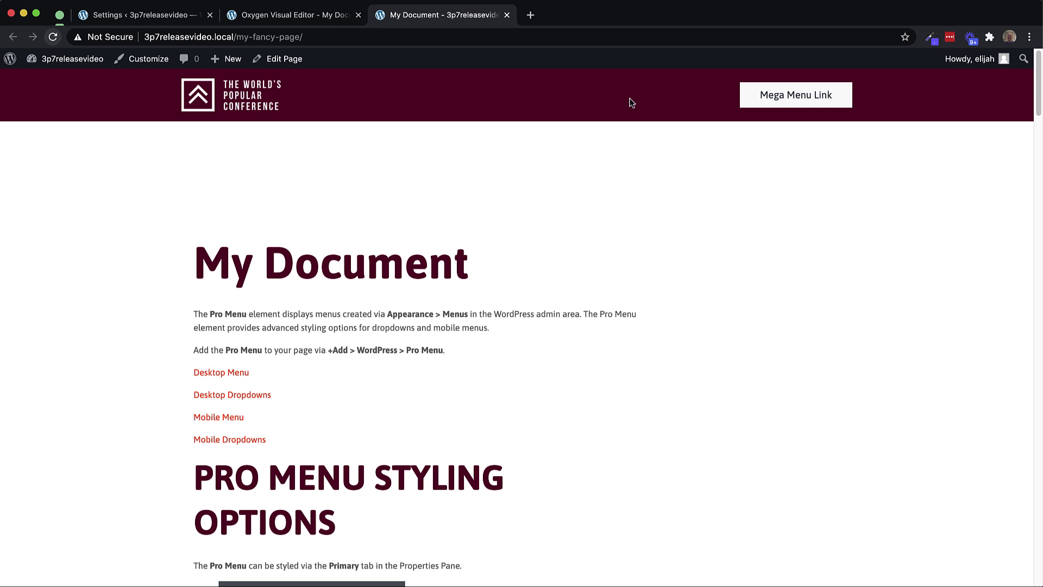
Collapse Mega Menu in the Structure tree and drag it below Other Single Content
left_click(319, 16)
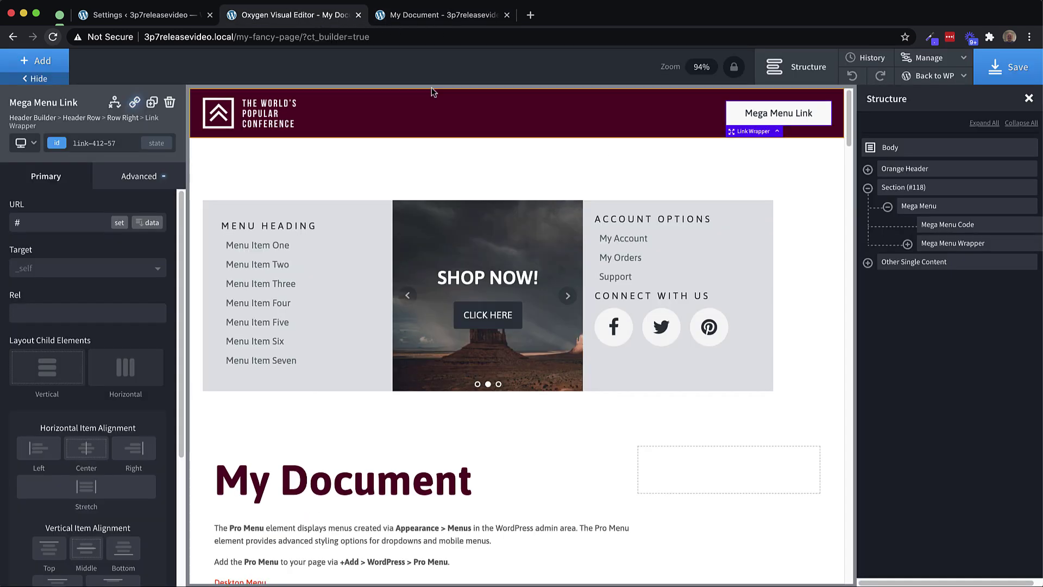
left_click(908, 244)
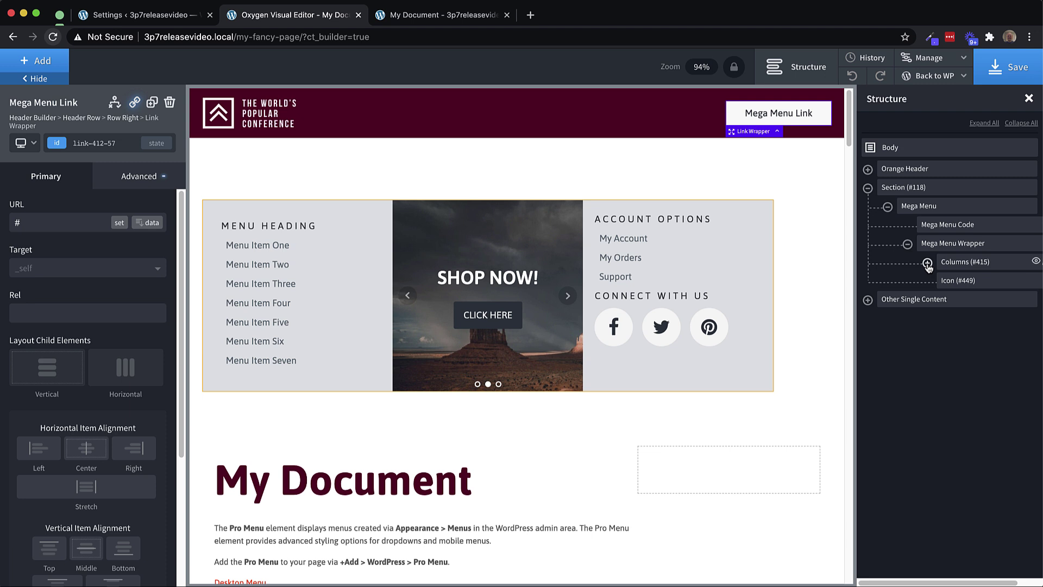
left_click(887, 207)
left_click_drag(929, 213, 925, 251)
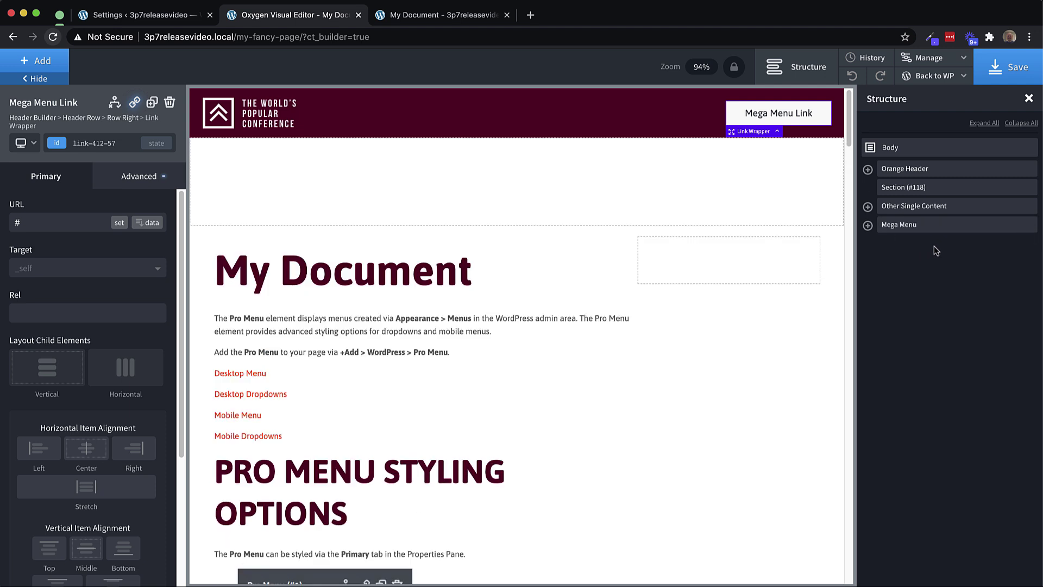
Select Div (#24) beside the heading and add a Table Of Contents found by searching 'table'
left_click(739, 273)
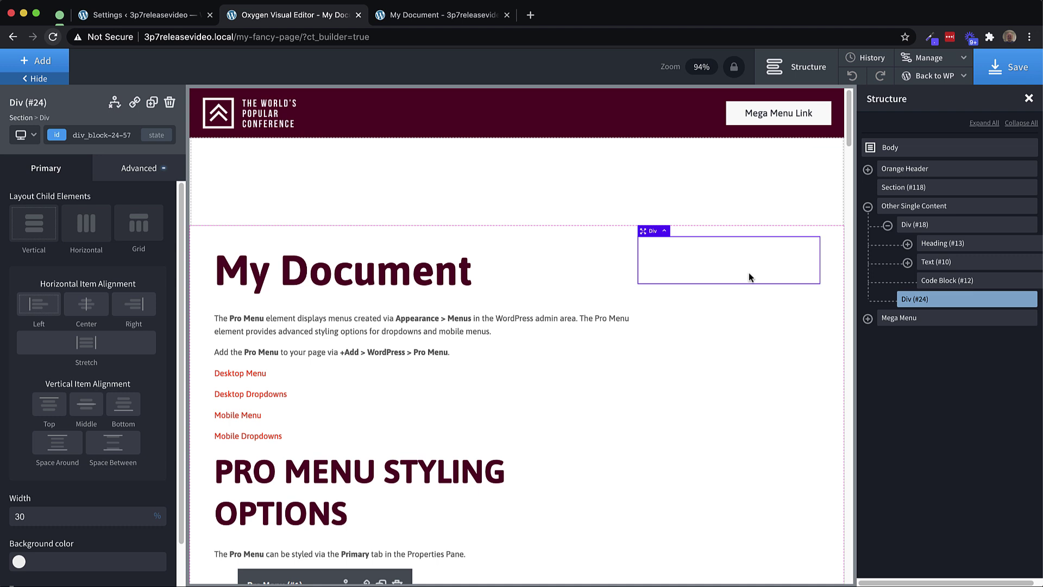
left_click(38, 63)
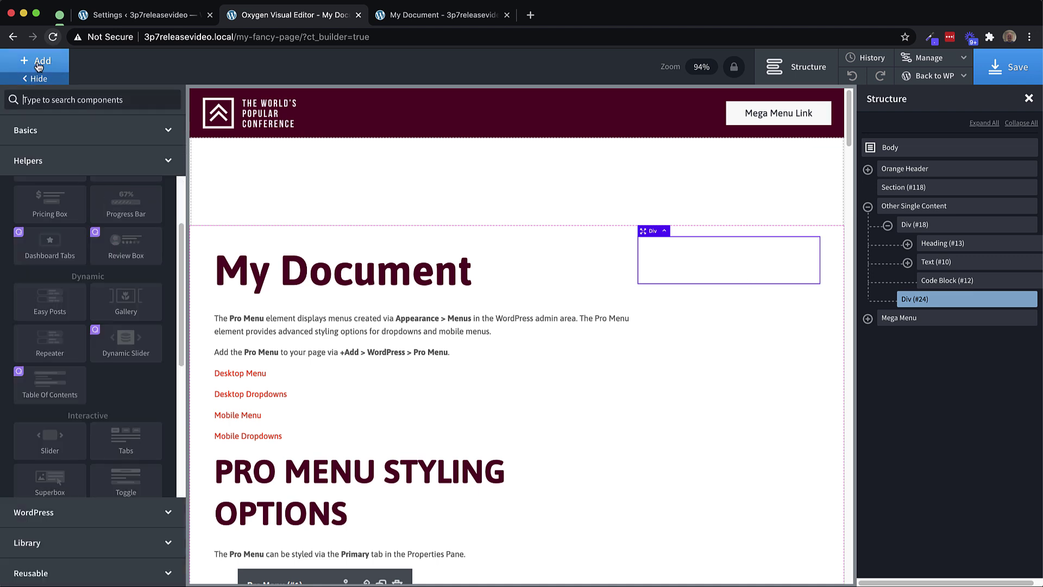
type("table")
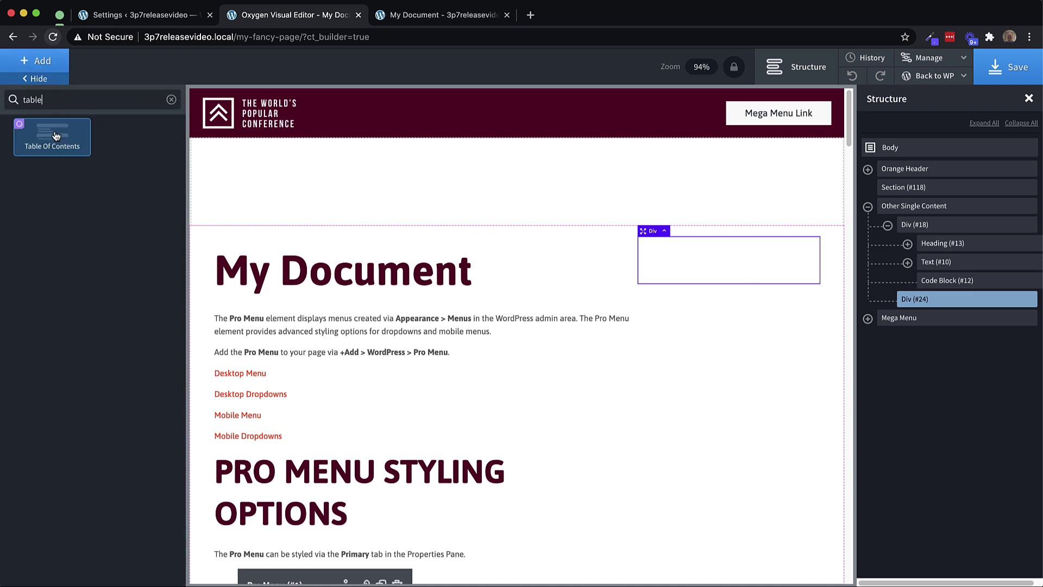
left_click(54, 133)
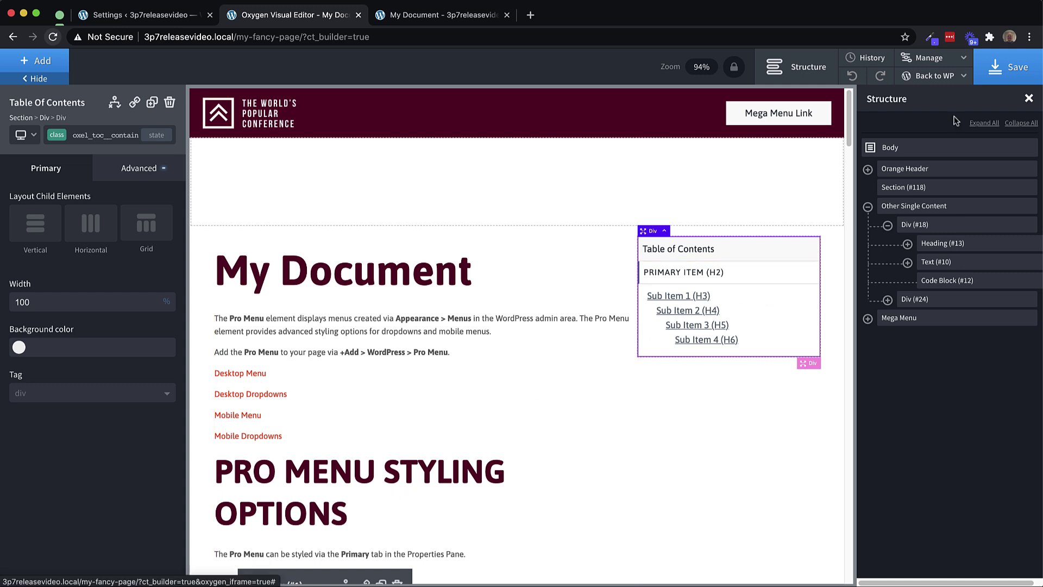
Save the page and reload the live My Document page
left_click(1004, 69)
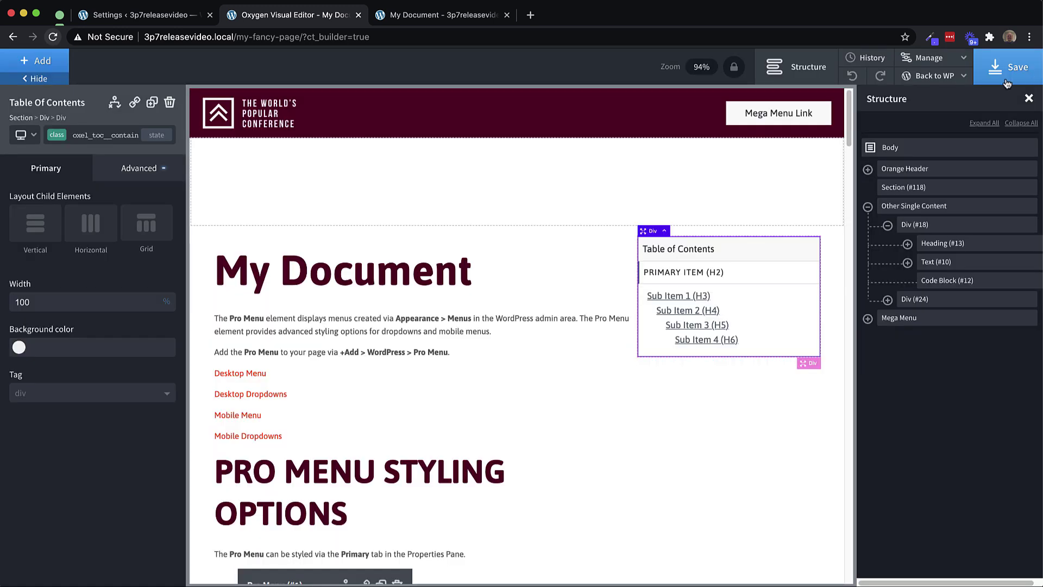
left_click(420, 17)
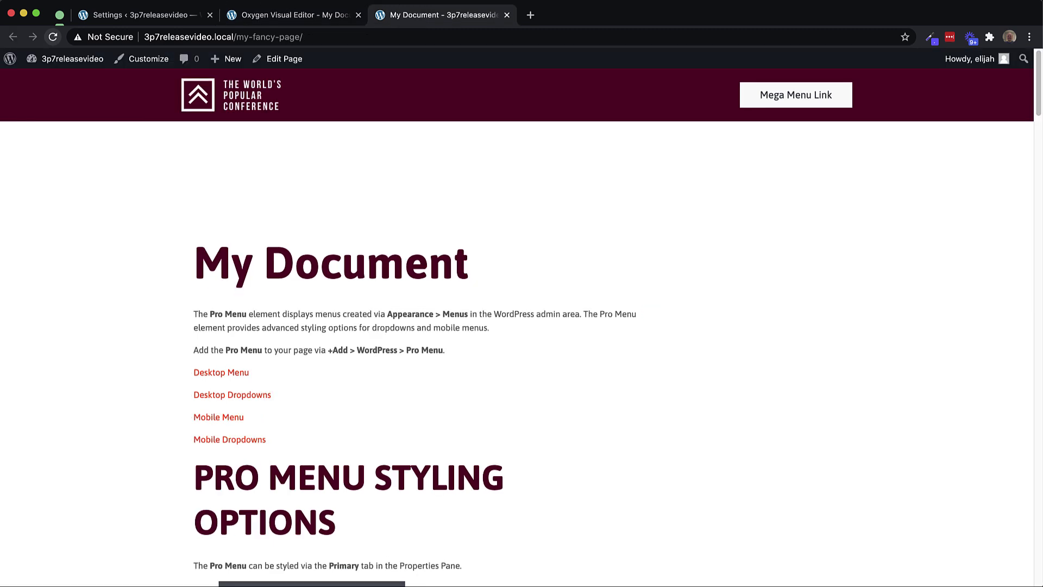
left_click(52, 37)
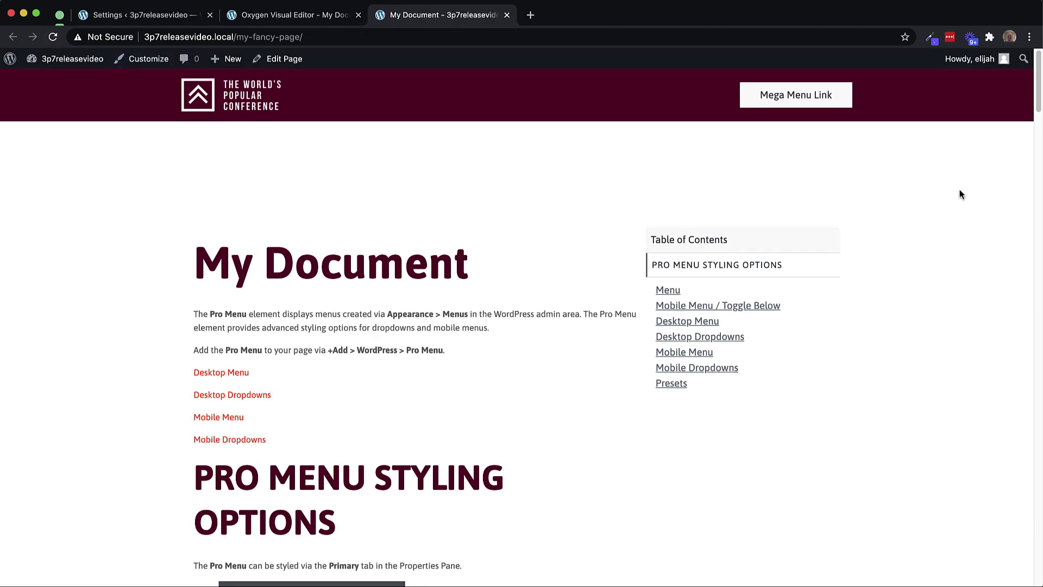
Test the TOC links PRO MENU STYLING OPTIONS and Desktop Dropdowns
scroll(911, 211, "down", 2)
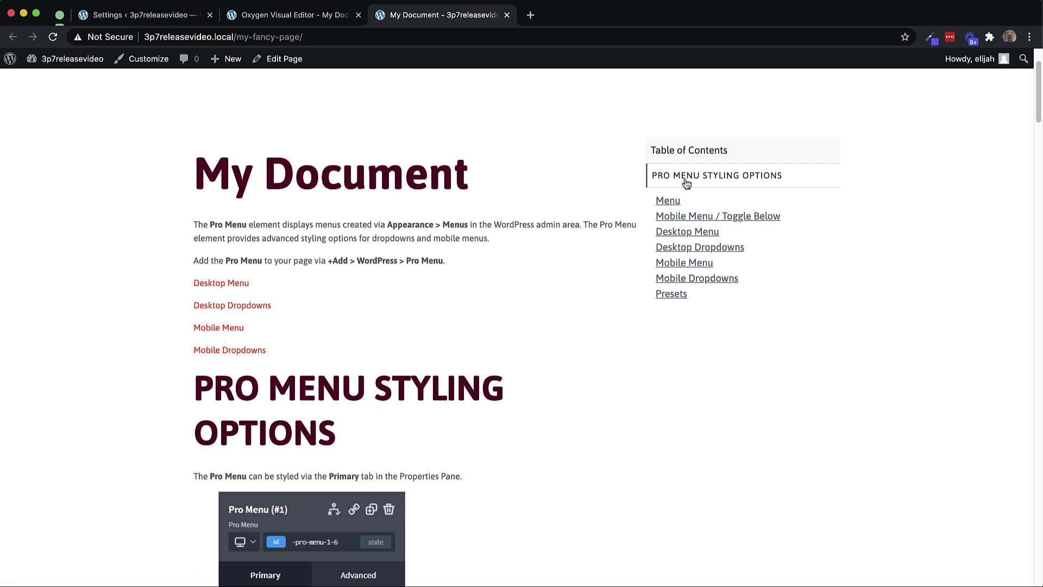
left_click(775, 175)
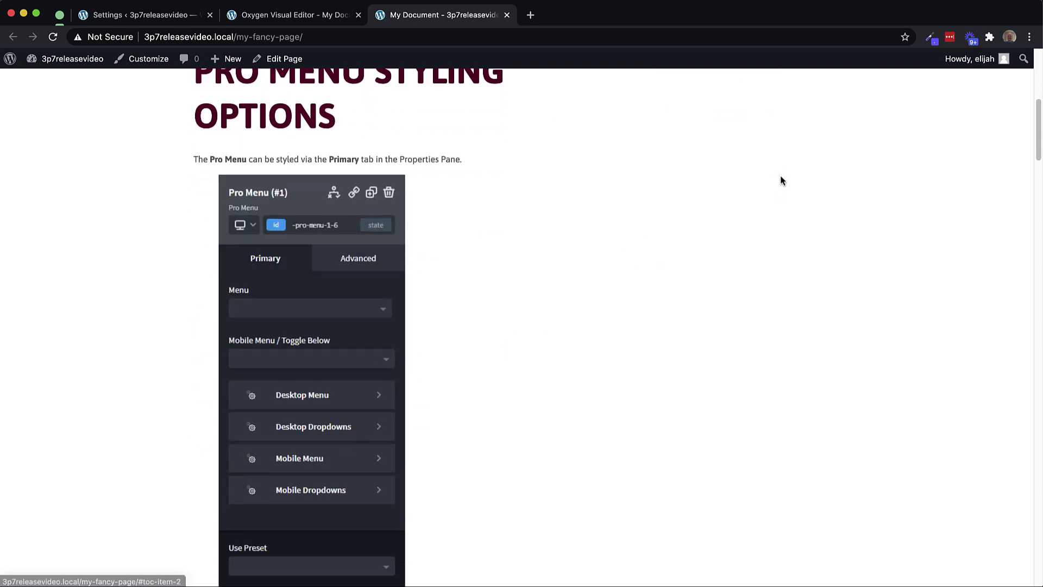
scroll(682, 243, "up", 7)
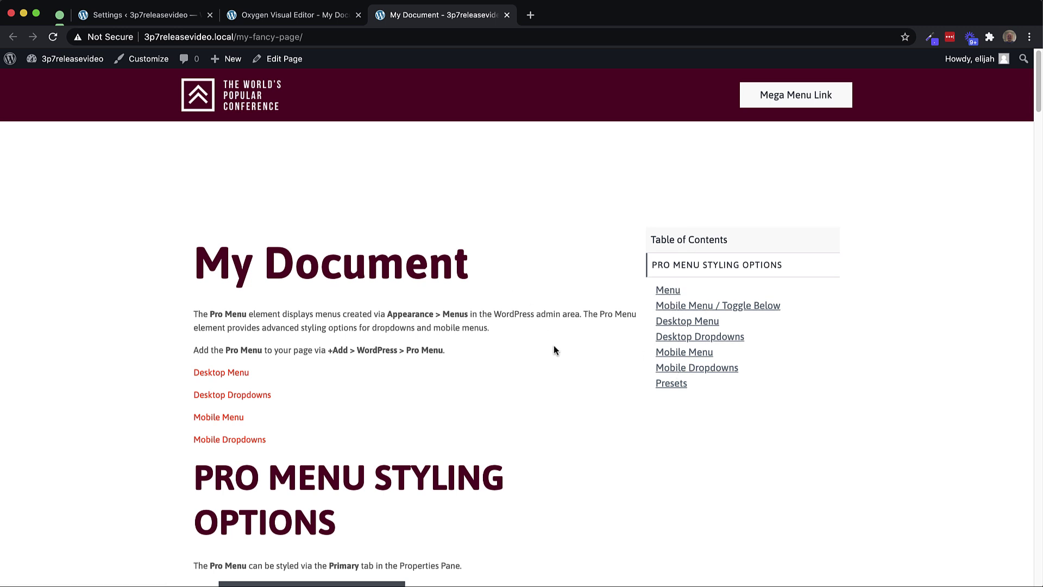
scroll(578, 346, "down", 1)
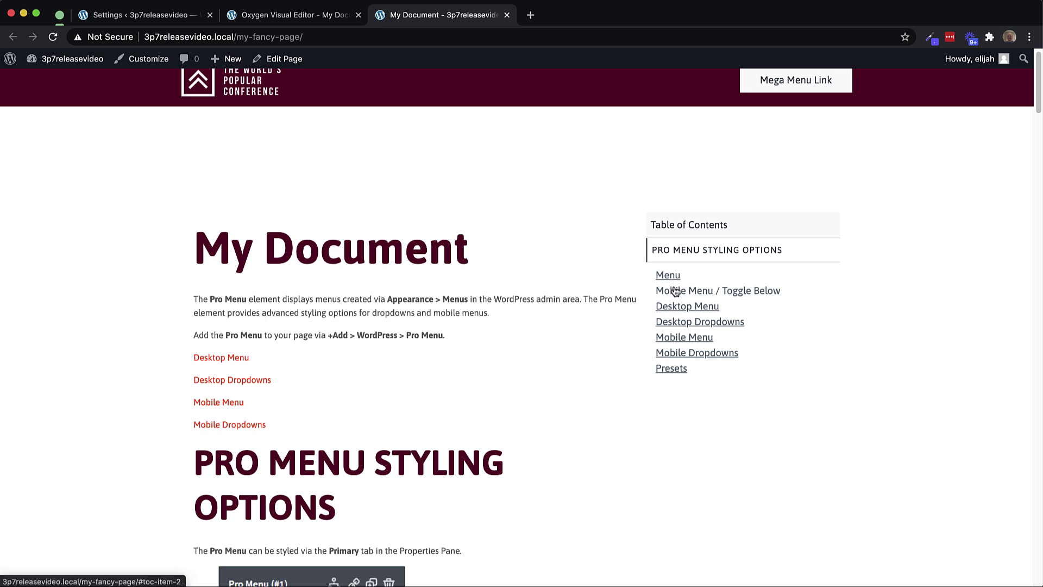
left_click(695, 325)
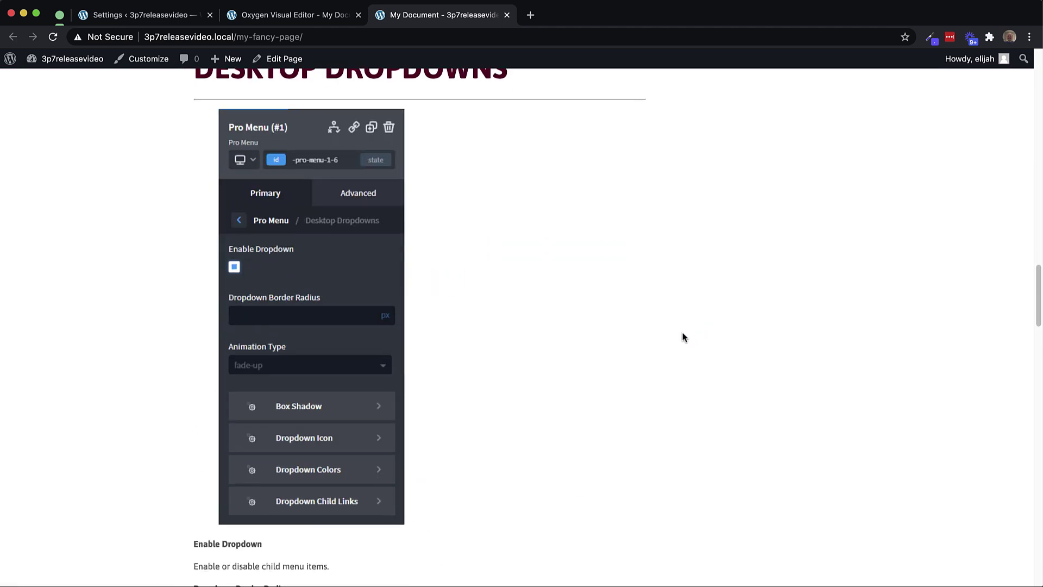
scroll(680, 337, "up", 15)
scroll(679, 340, "up", 5)
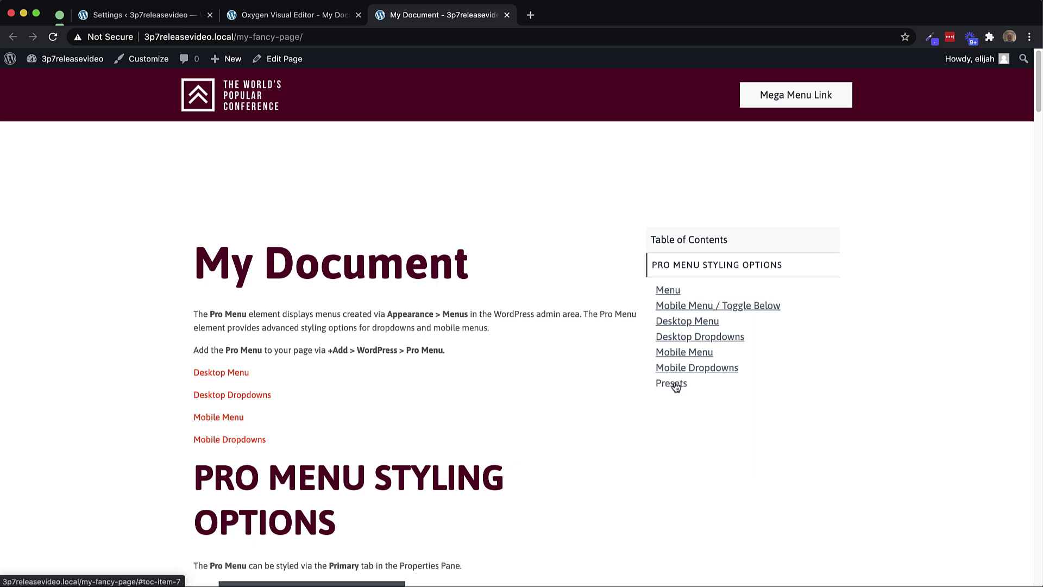
Select the TOC's primary H2 entry and edit it through its oxel_toc__primary class
left_click(308, 16)
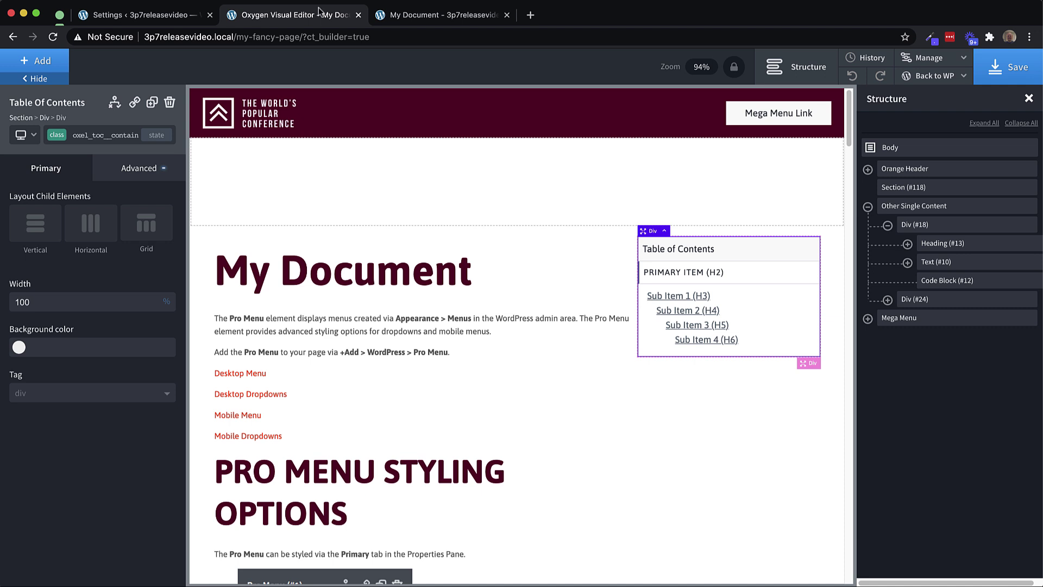
left_click(765, 281)
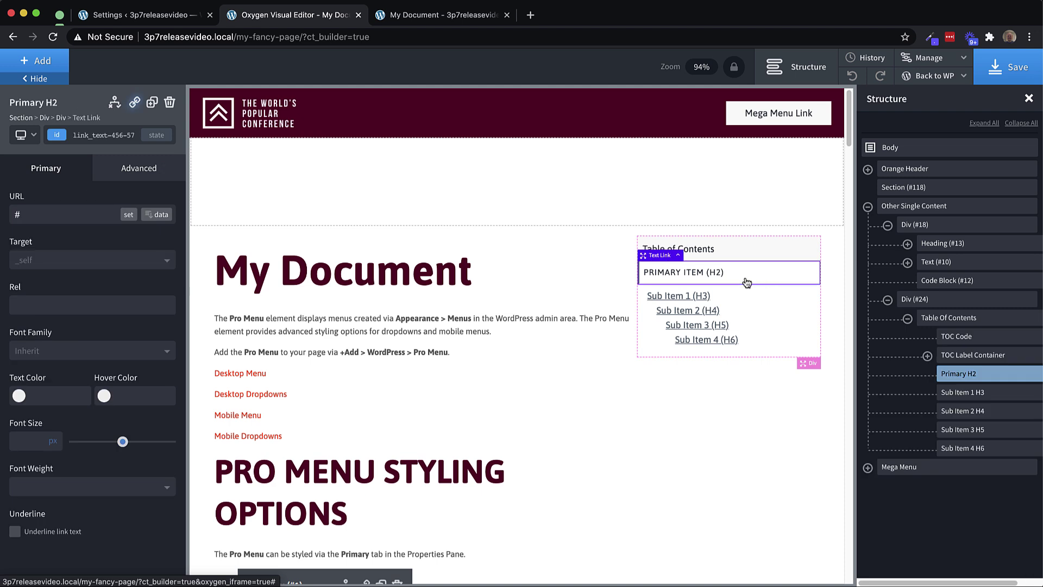
left_click(97, 135)
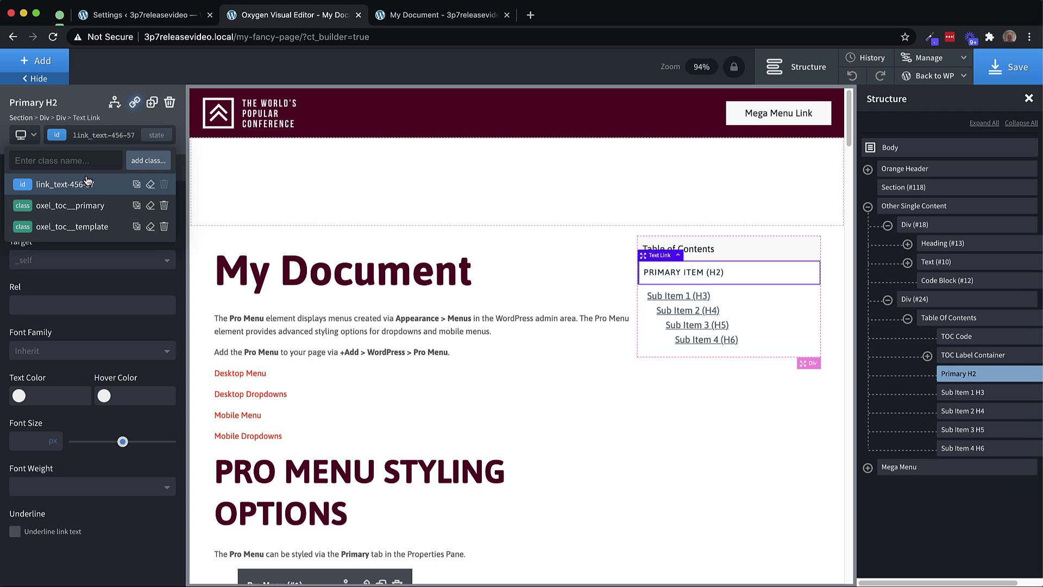
left_click(110, 206)
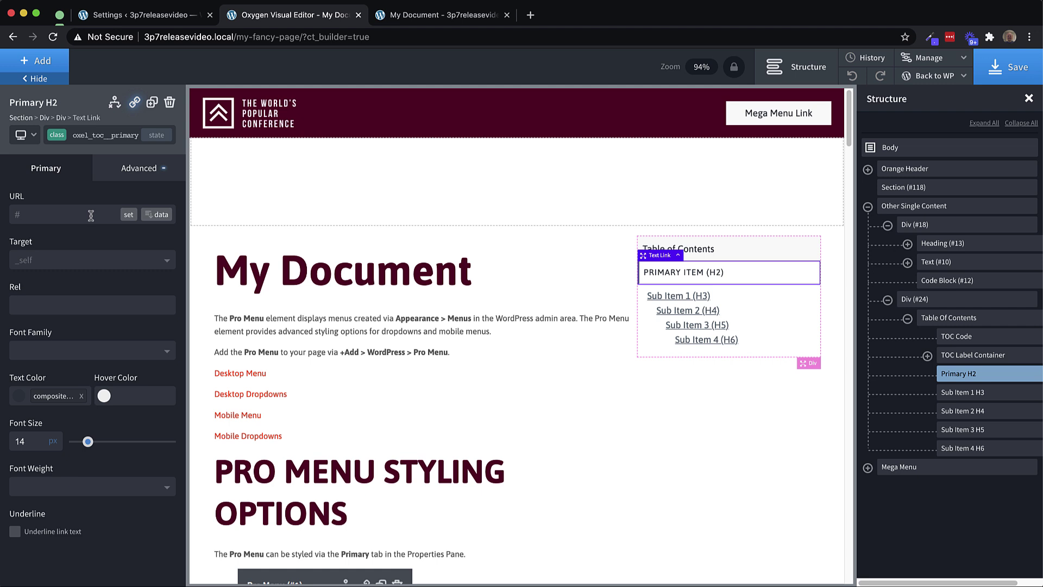
Give the primary TOC item a Tyrian Purple background
left_click(123, 175)
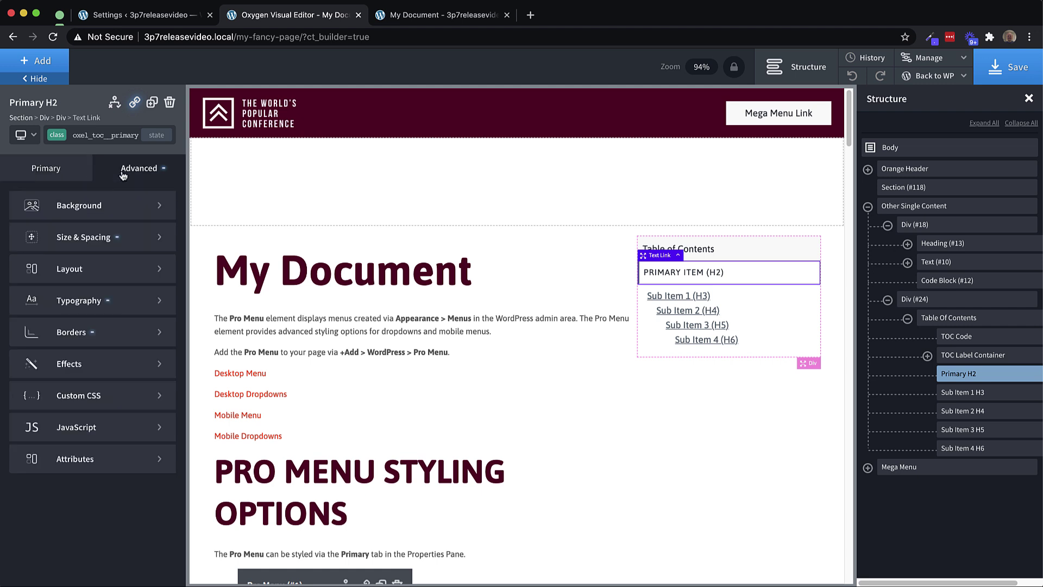
left_click(111, 205)
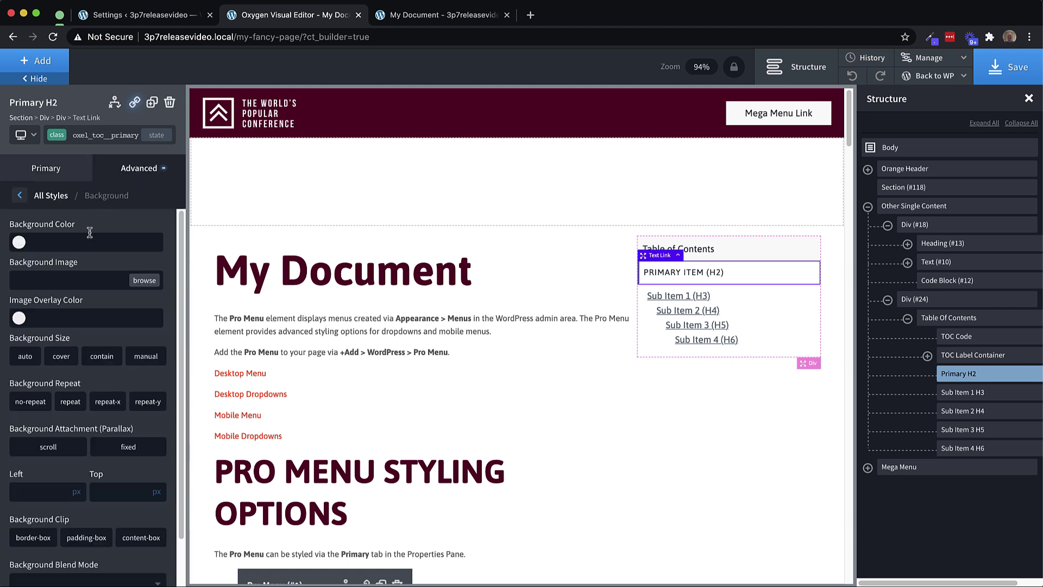
left_click(20, 242)
left_click(25, 398)
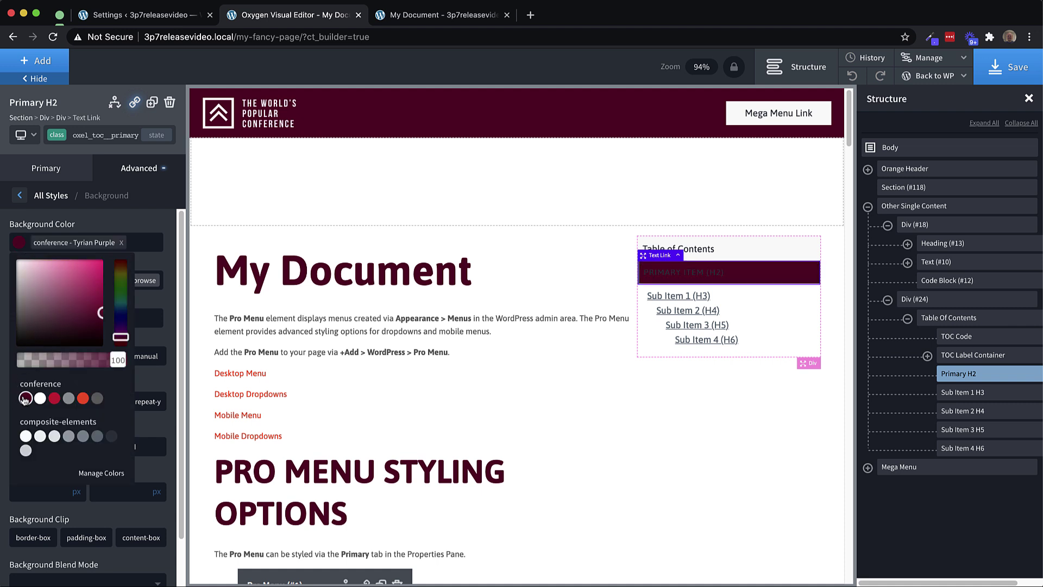
left_click(145, 203)
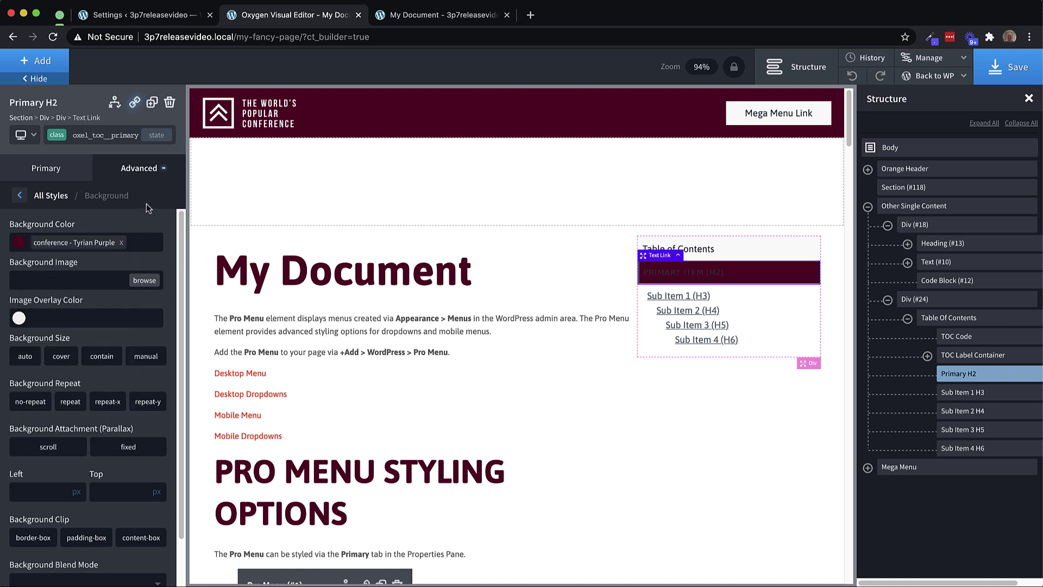
left_click(150, 174)
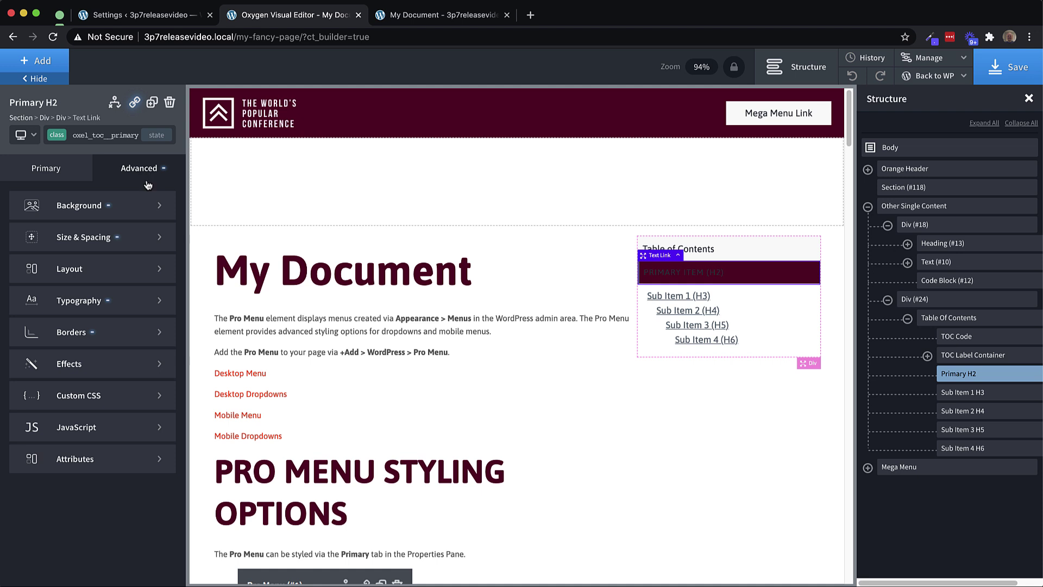
Make the primary TOC item's text white
left_click(113, 302)
left_click(22, 290)
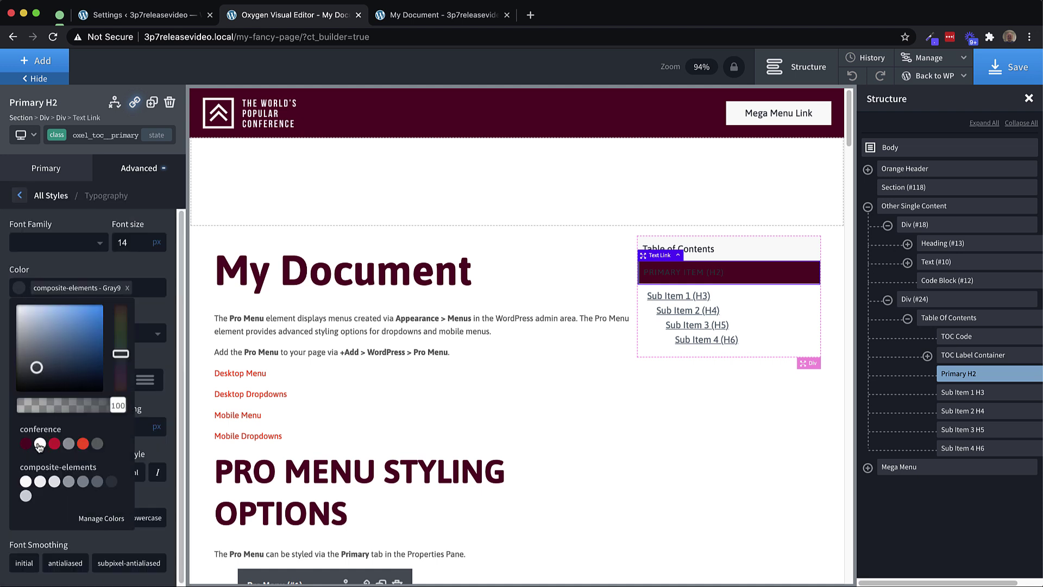
left_click(40, 443)
left_click(122, 262)
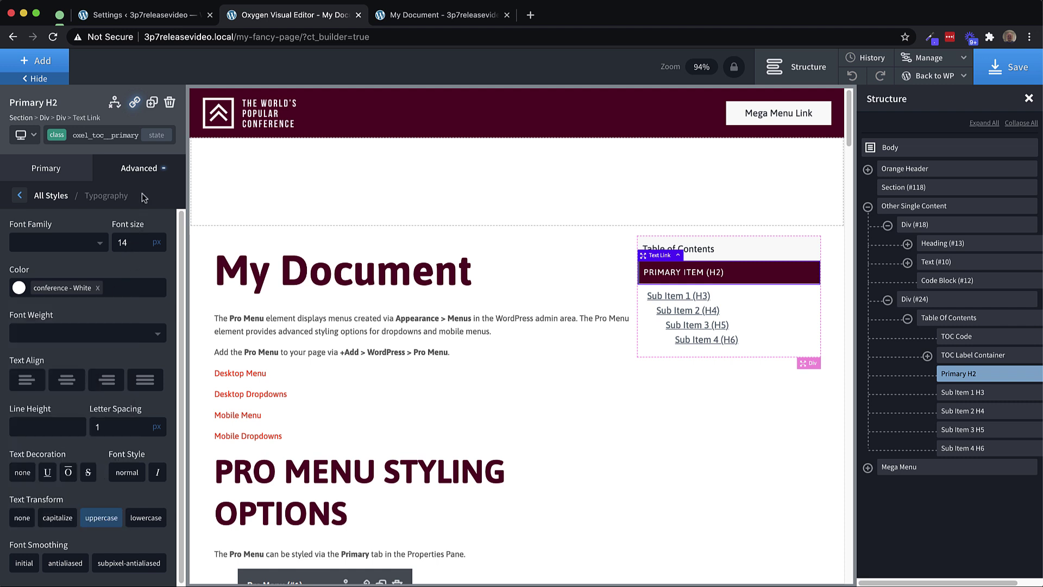
left_click(142, 167)
Give the primary item a 2px solid light orange left border
left_click(110, 334)
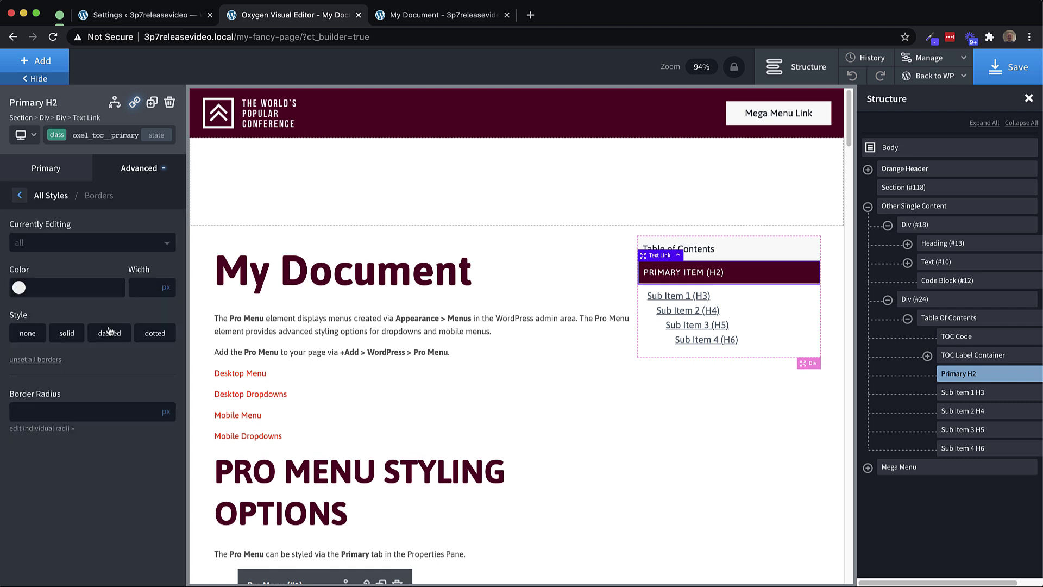
left_click(53, 245)
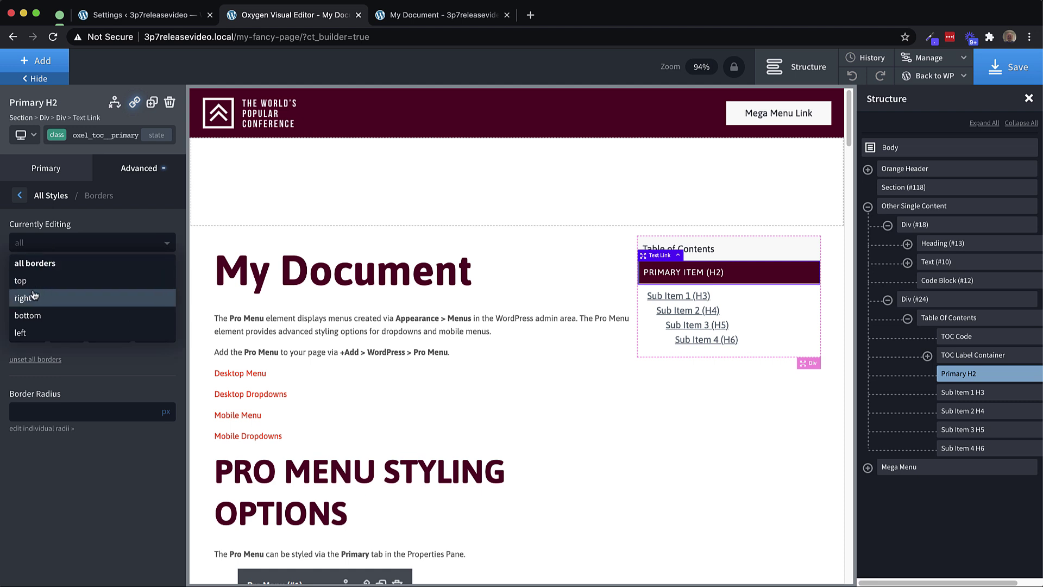
left_click(22, 332)
left_click(19, 288)
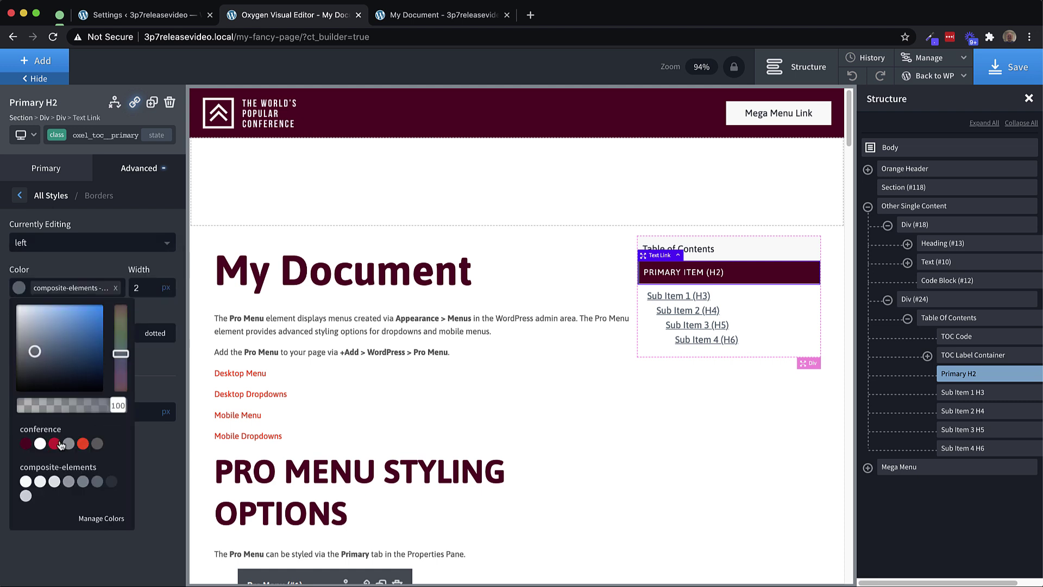
left_click(82, 444)
left_click(163, 386)
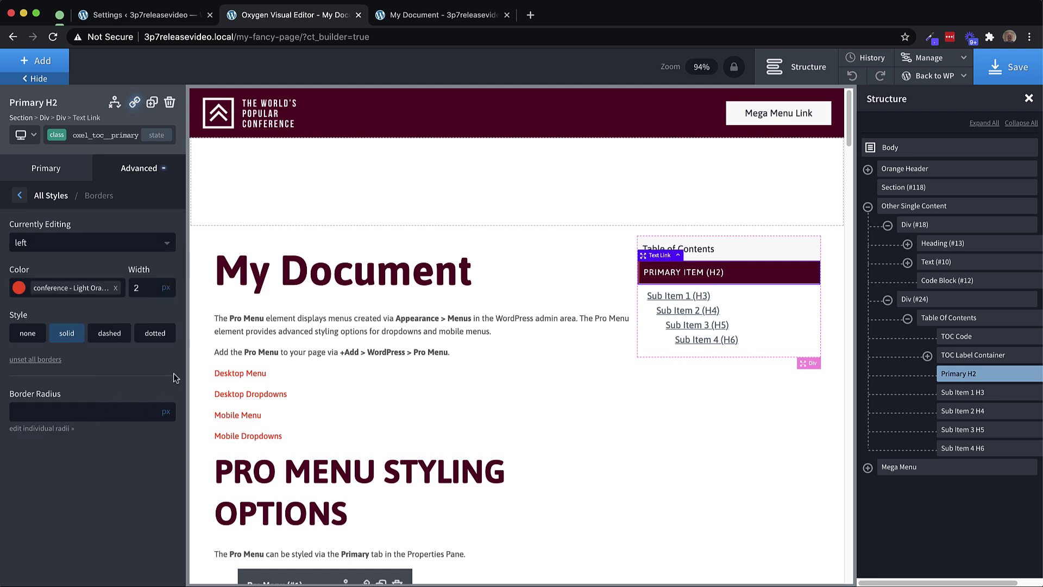
left_click(1008, 66)
Reload the live page to check the border, then select TOC Sub Item 1 (H3) in the editor
left_click(398, 15)
left_click(52, 37)
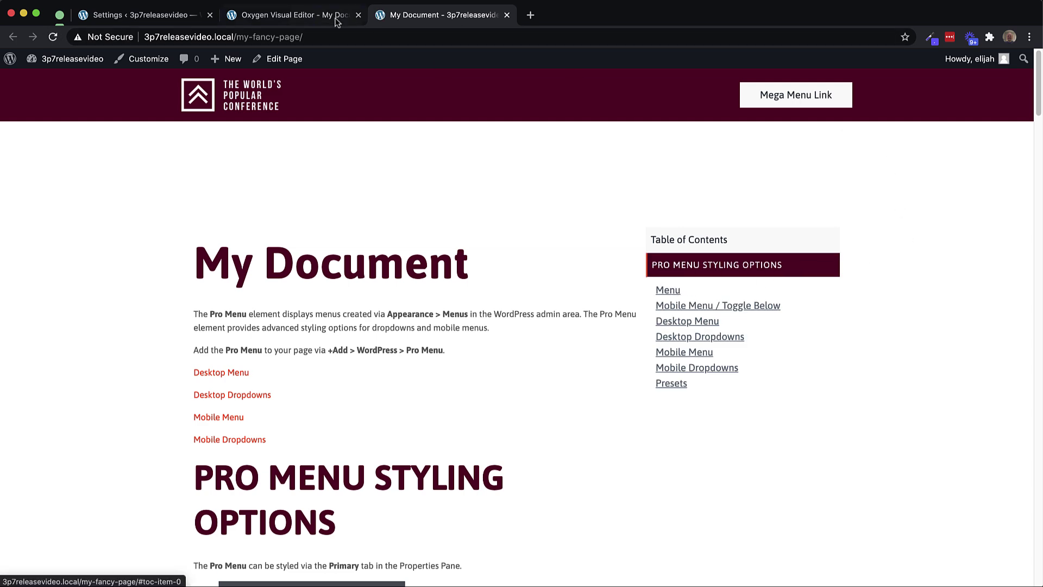
key("ctrl+shift+Tab")
left_click(696, 295)
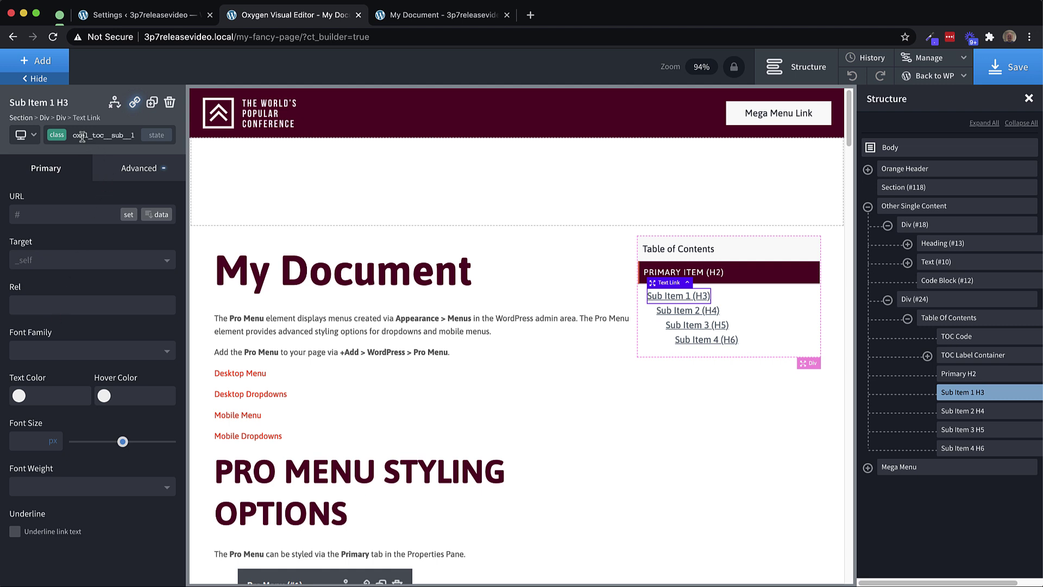
Style the oxel_toc__sub__1 class with black #000000 text, 1px letter spacing and 600 weight
left_click(59, 138)
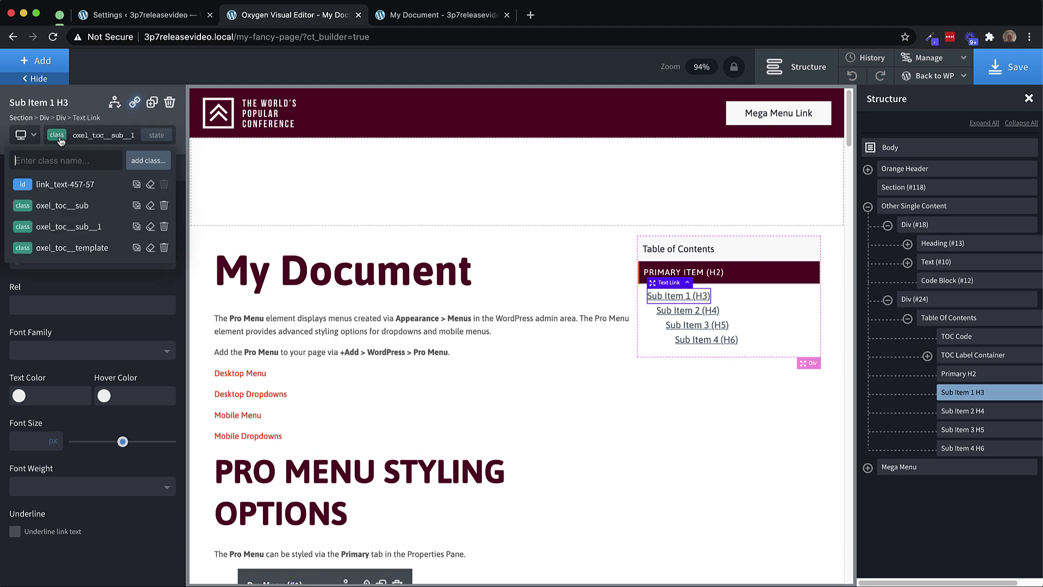
left_click(67, 228)
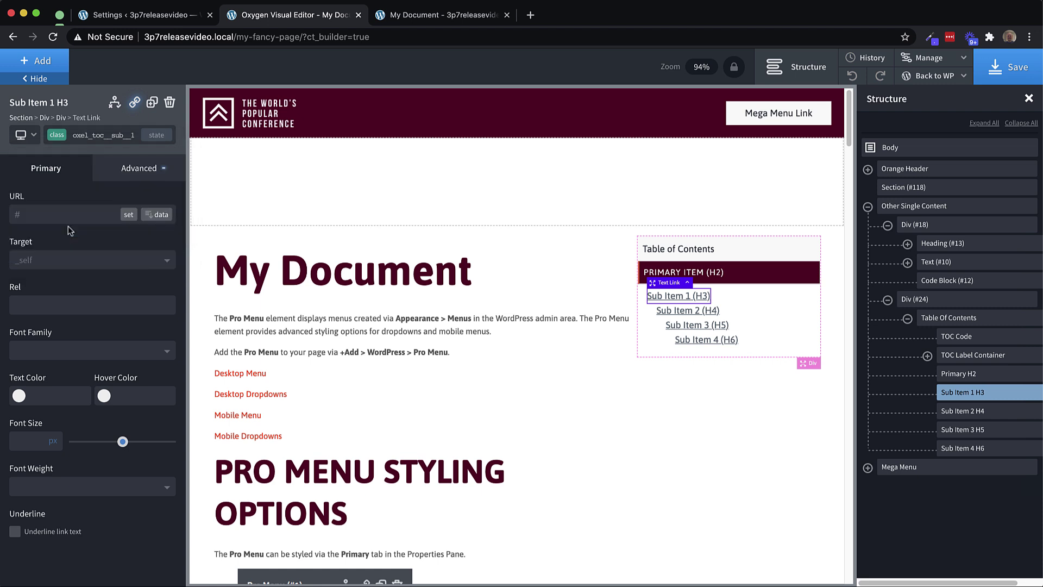
left_click(140, 173)
left_click(122, 296)
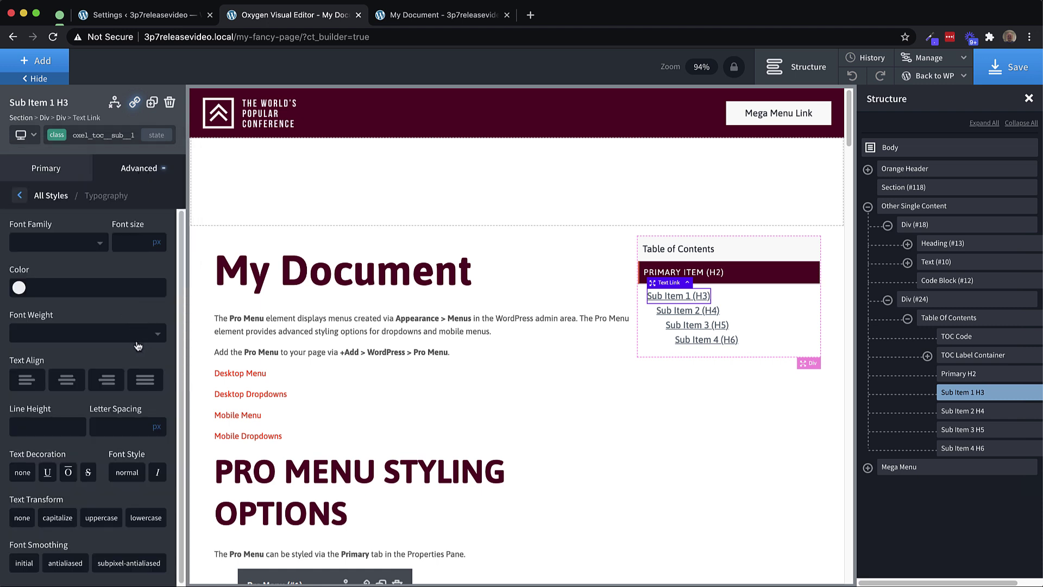
left_click(18, 288)
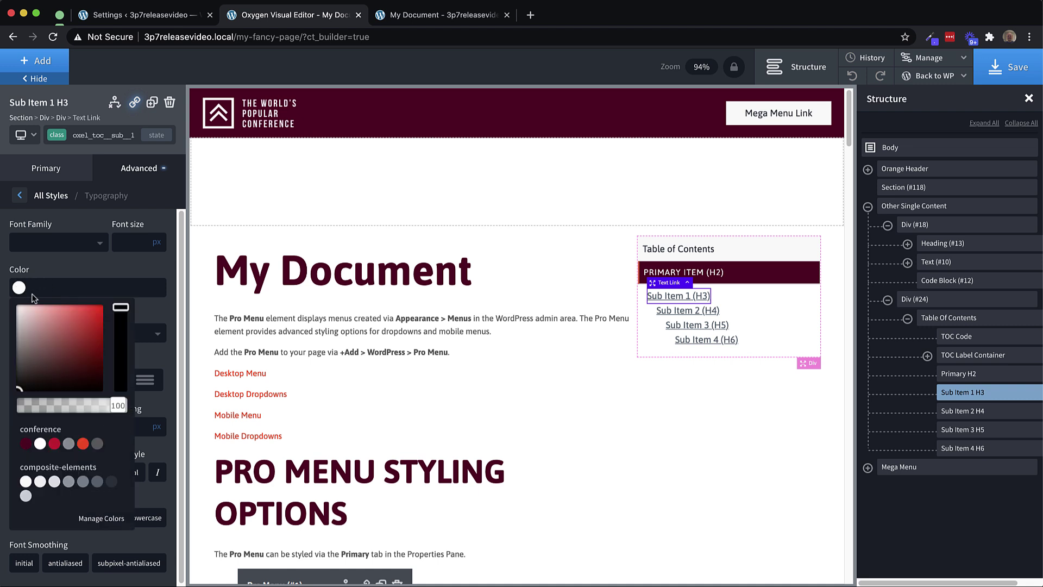
left_click(46, 389)
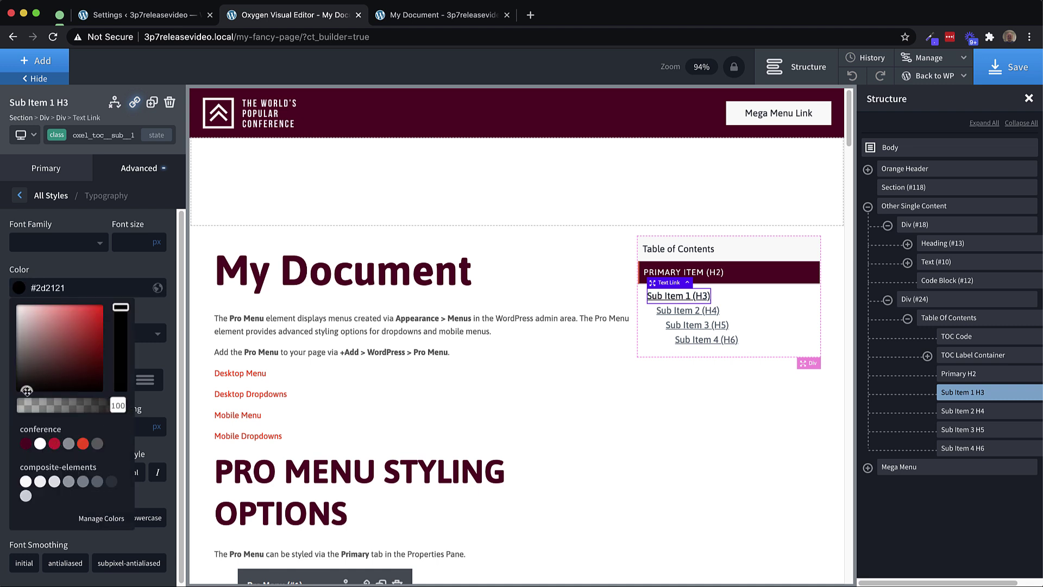
left_click(120, 270)
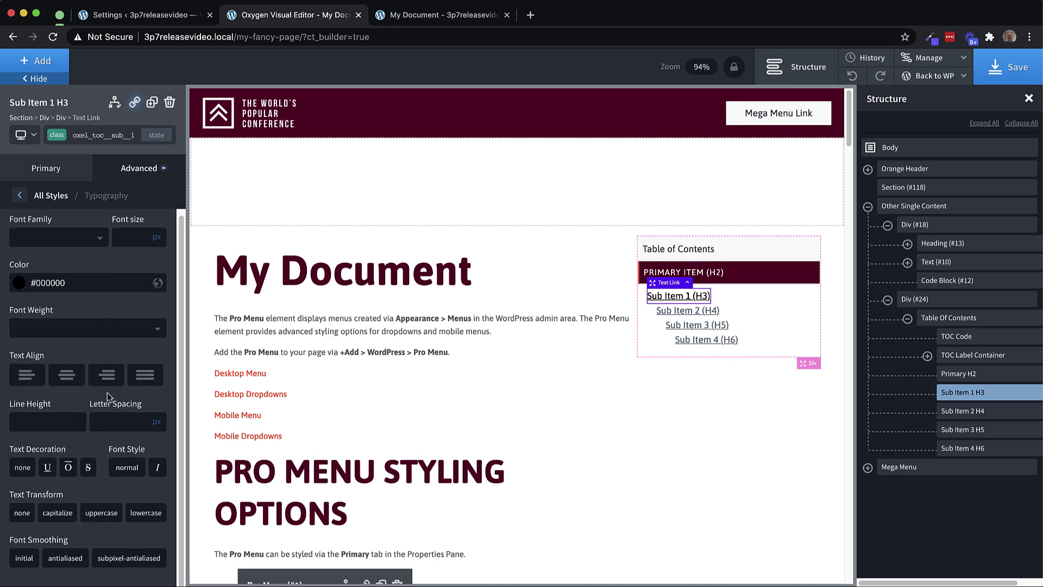
left_click(104, 416)
type("1")
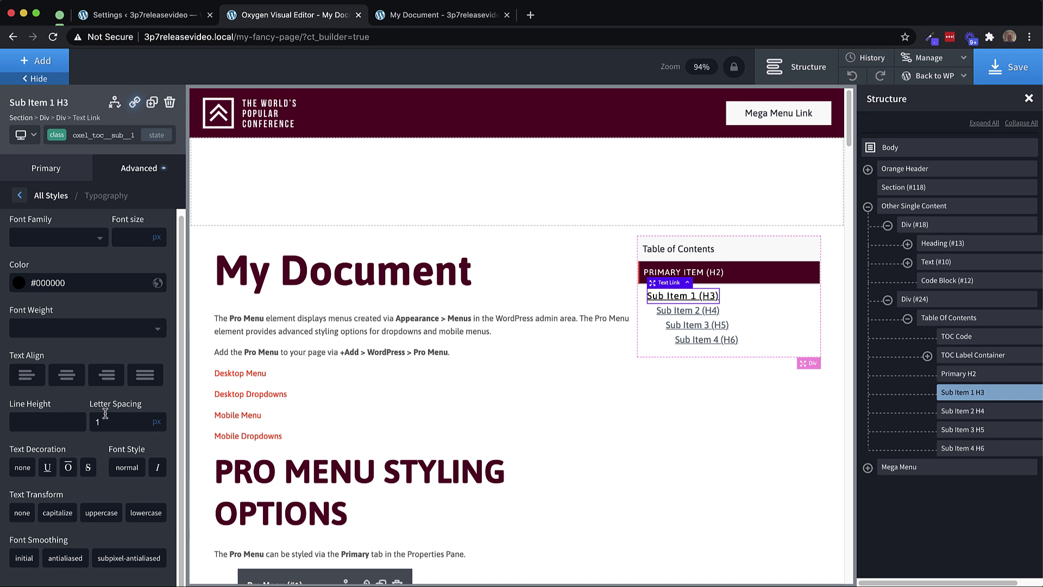
left_click(118, 331)
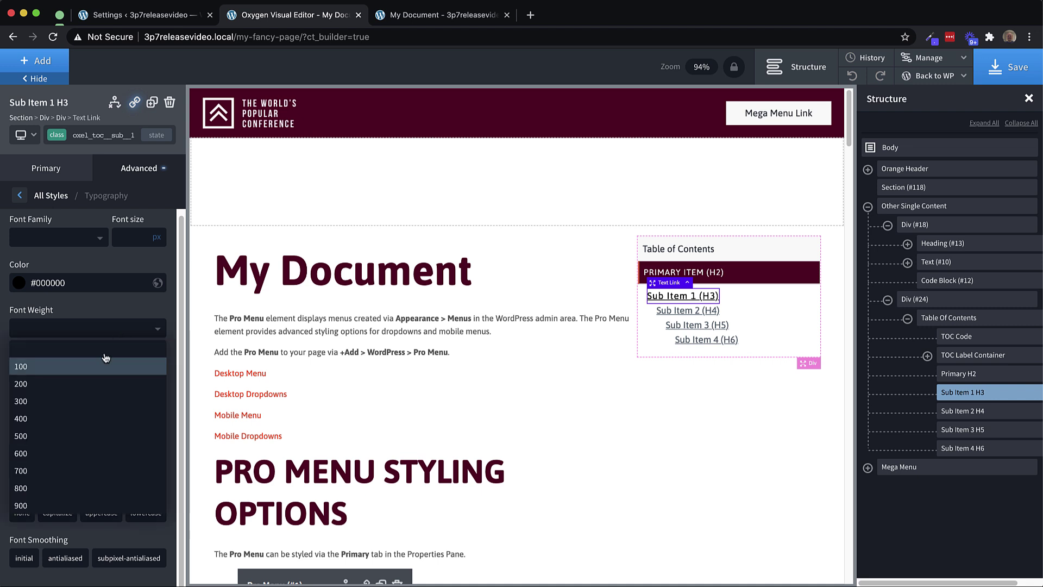
left_click(30, 454)
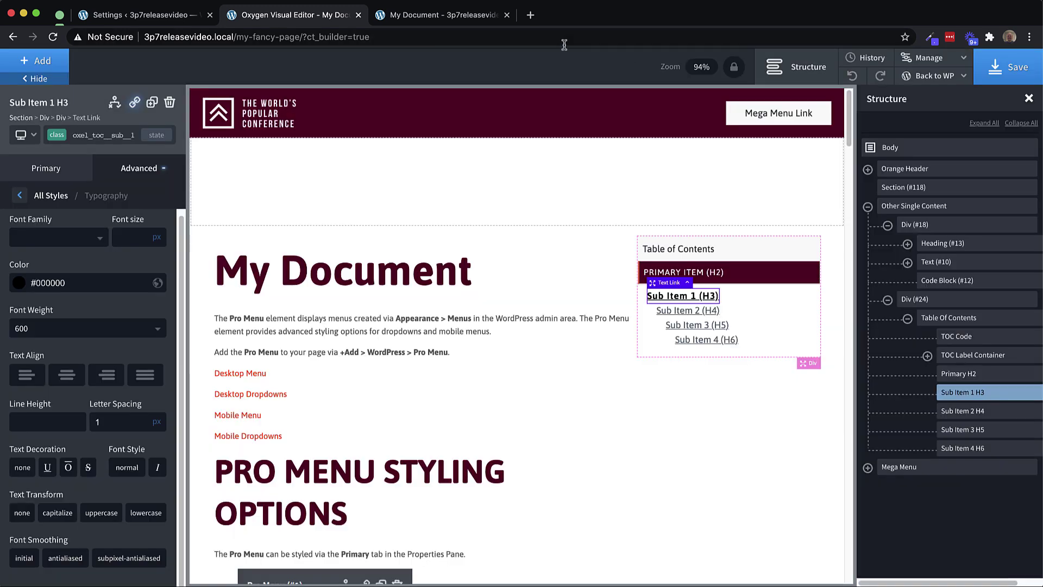
Reload the live page to confirm the bold sub-item links, then return to the editor
left_click(435, 14)
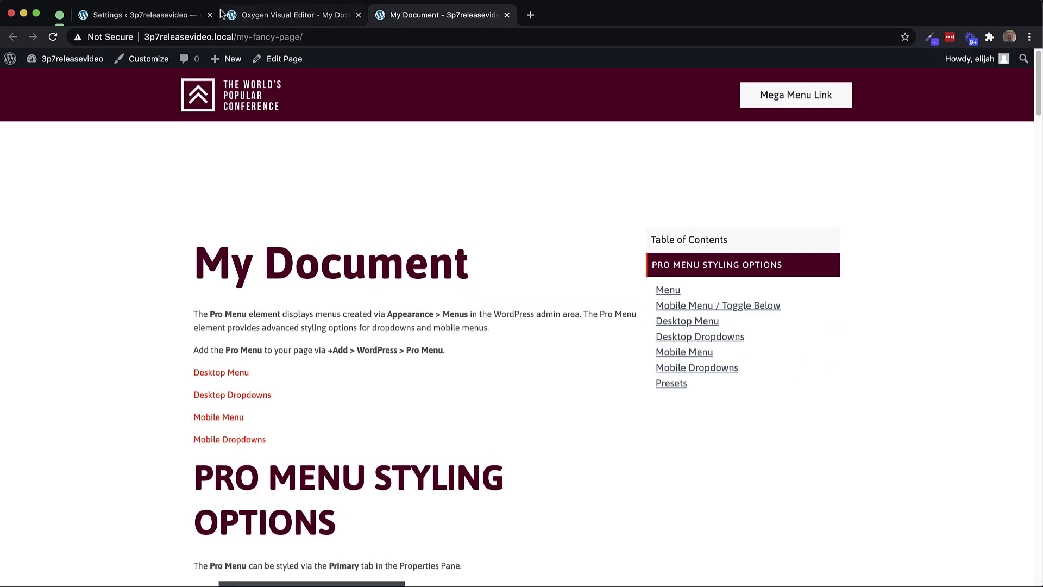
left_click(53, 37)
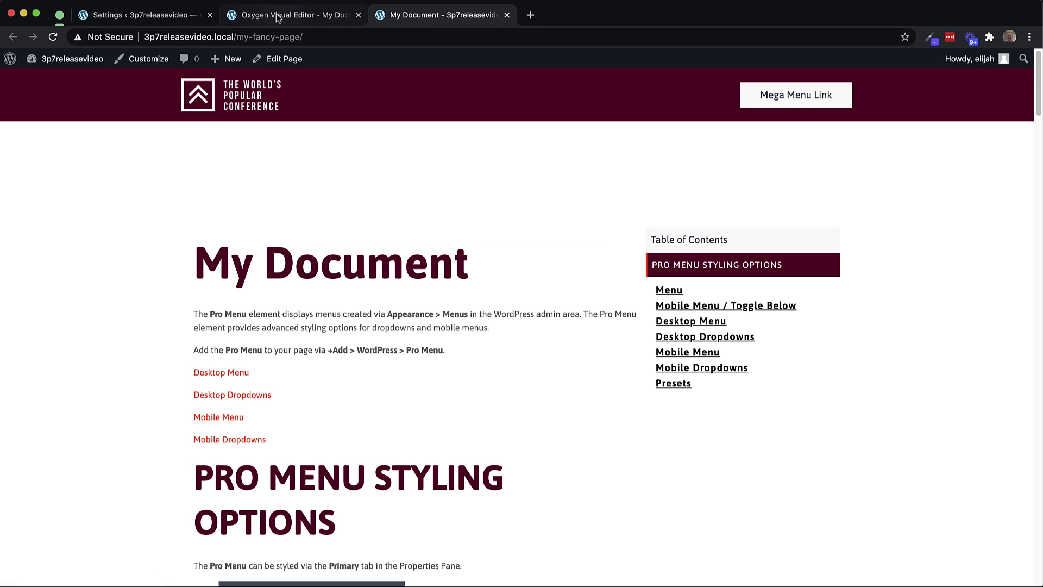
left_click(287, 15)
Insert a Horizontal Divider below the My Document heading
left_click(229, 261)
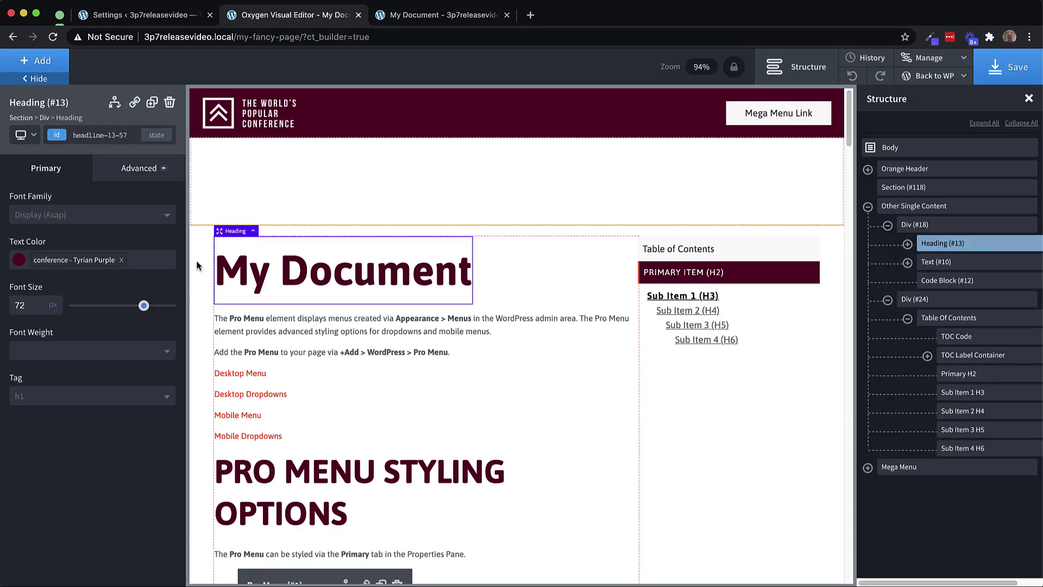
left_click(34, 65)
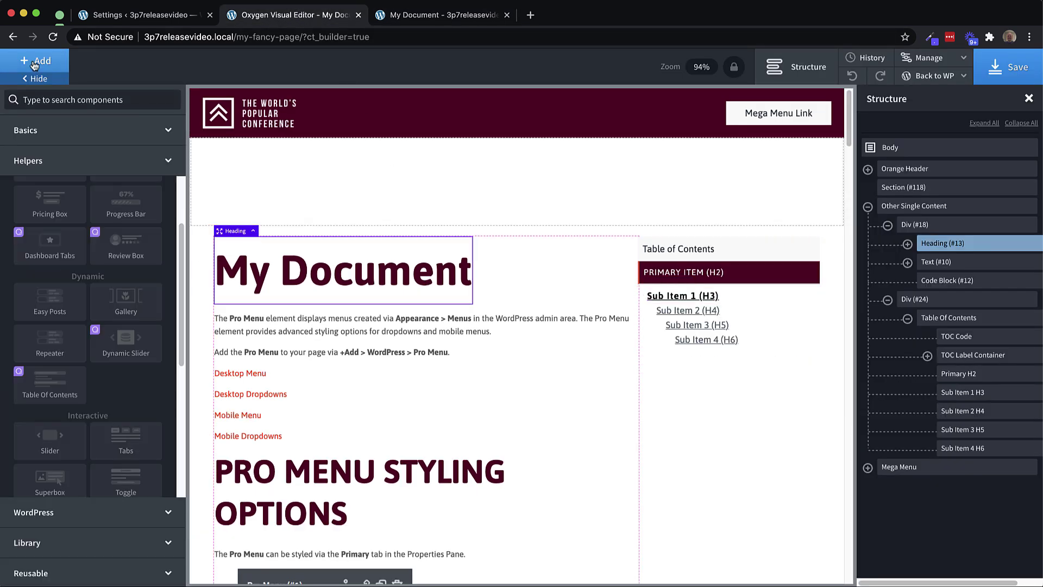
type("hor")
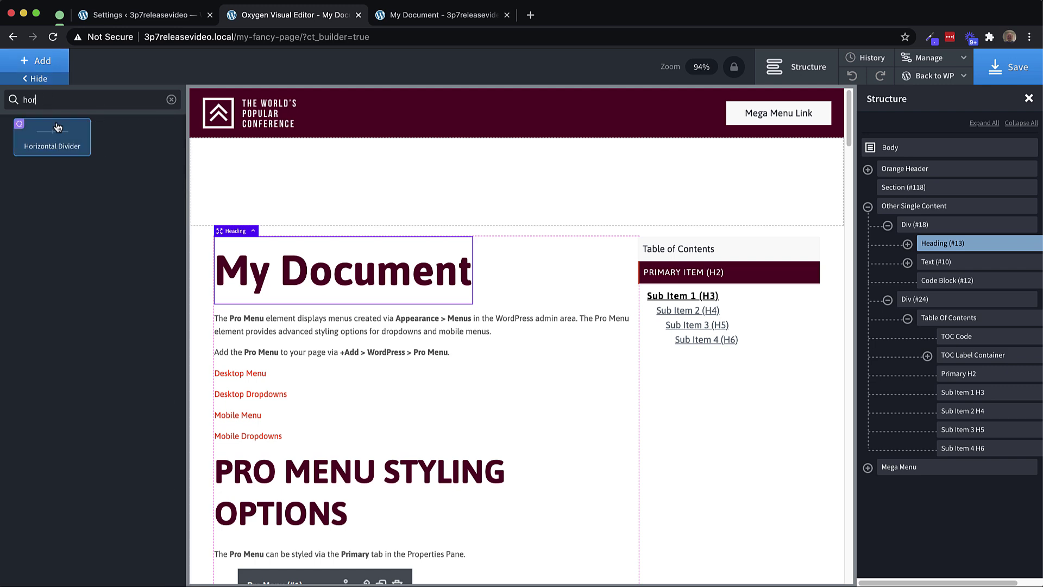
left_click(66, 143)
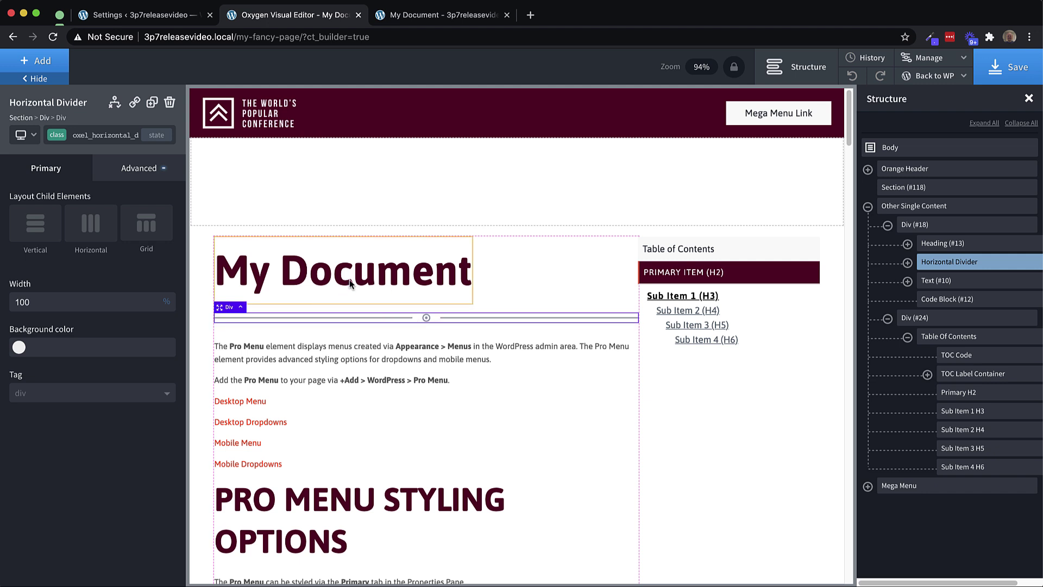
Set the divider's centre icon to a Tyrian Purple heart
left_click(425, 317)
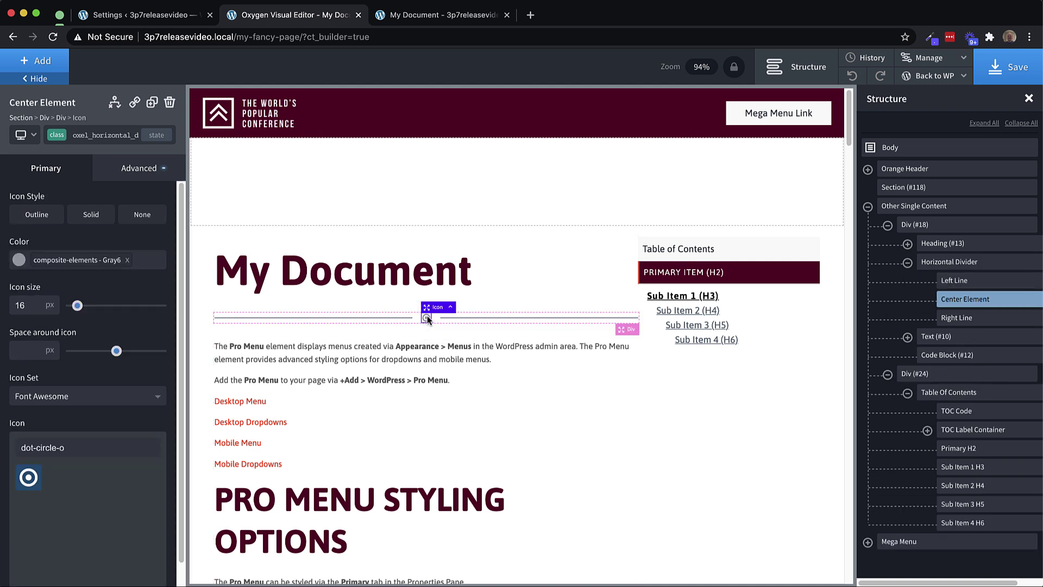
left_click_drag(99, 447, 3, 444)
key("BackSpace")
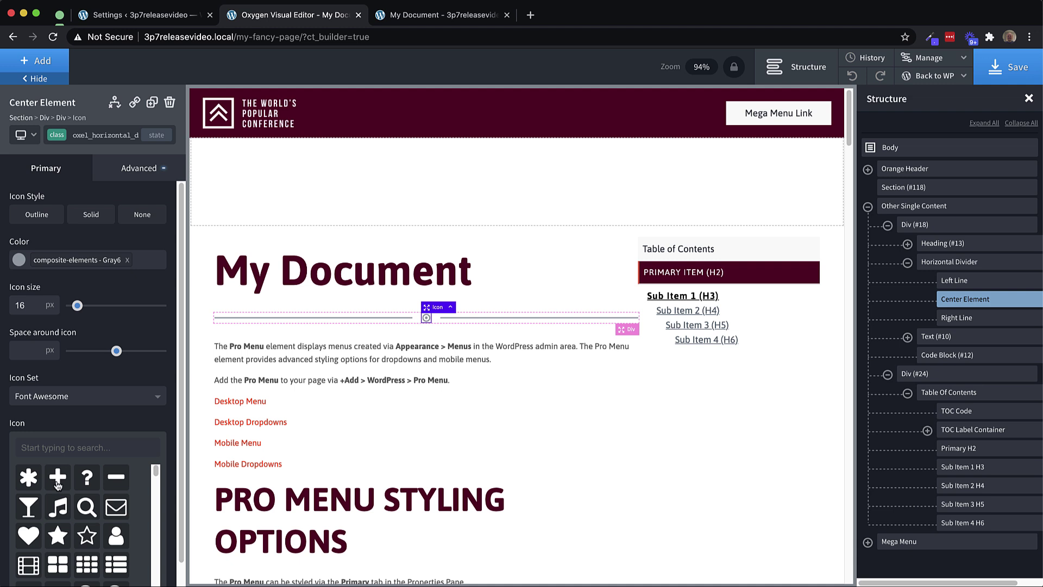
left_click(29, 535)
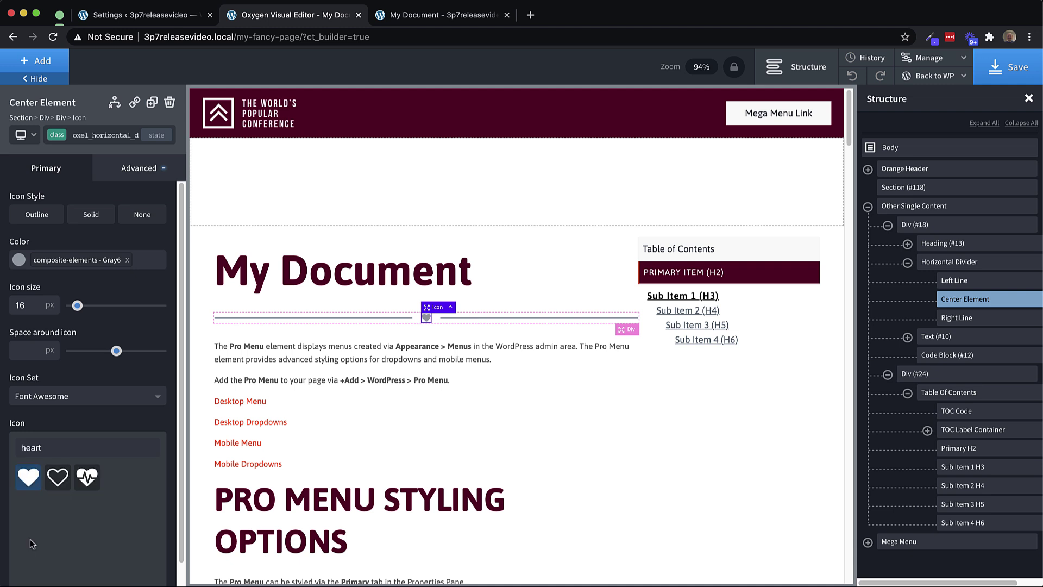
left_click(19, 259)
left_click(25, 415)
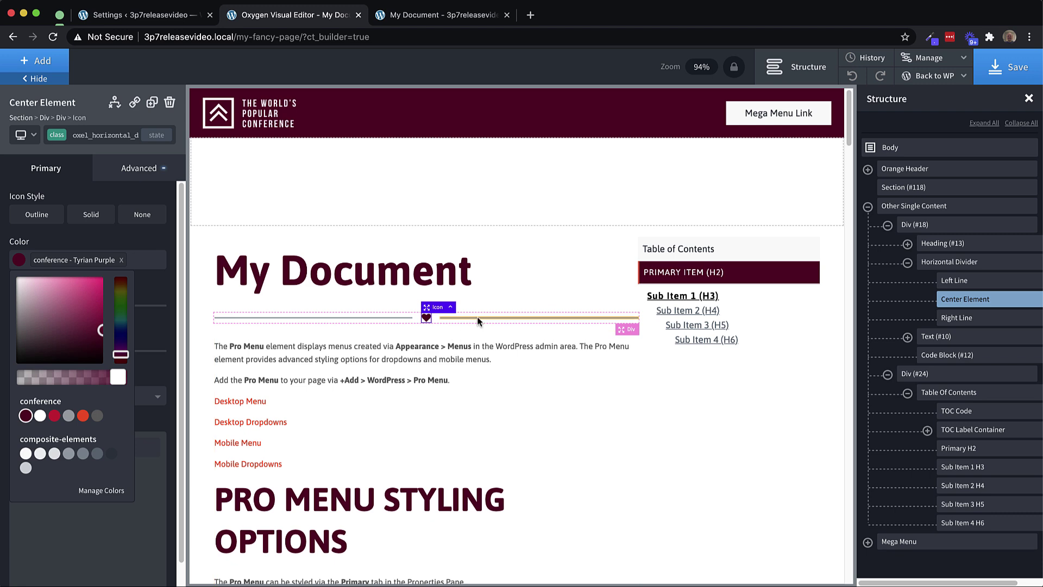
left_click(1011, 66)
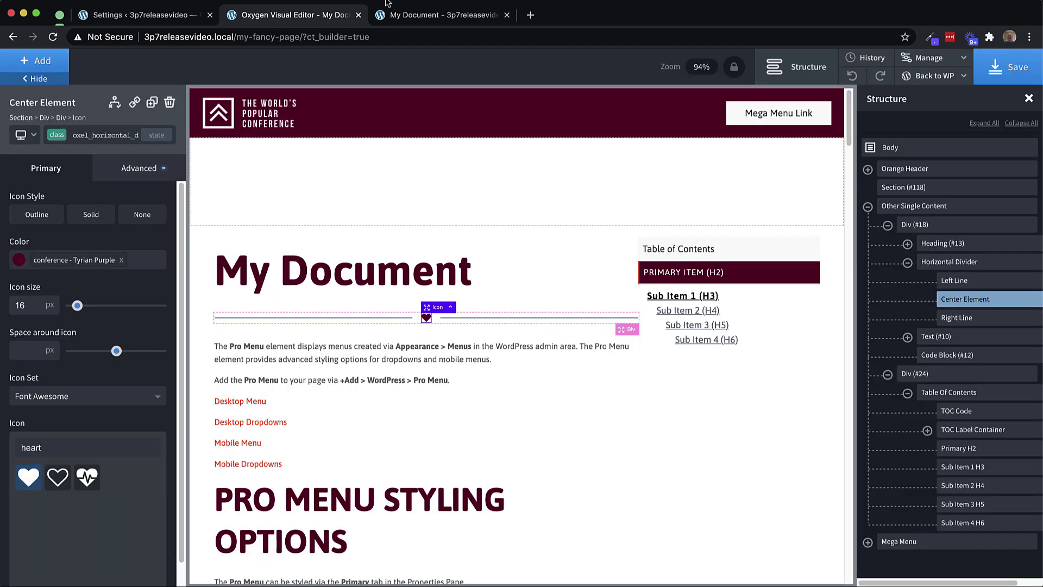
Switch to the live My Document page to view the heart divider
left_click(431, 19)
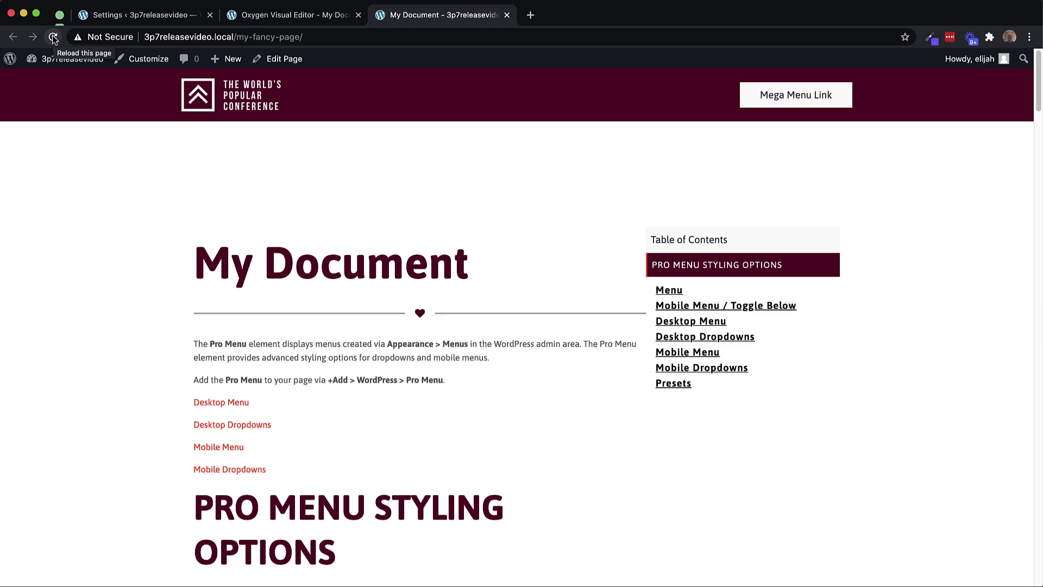